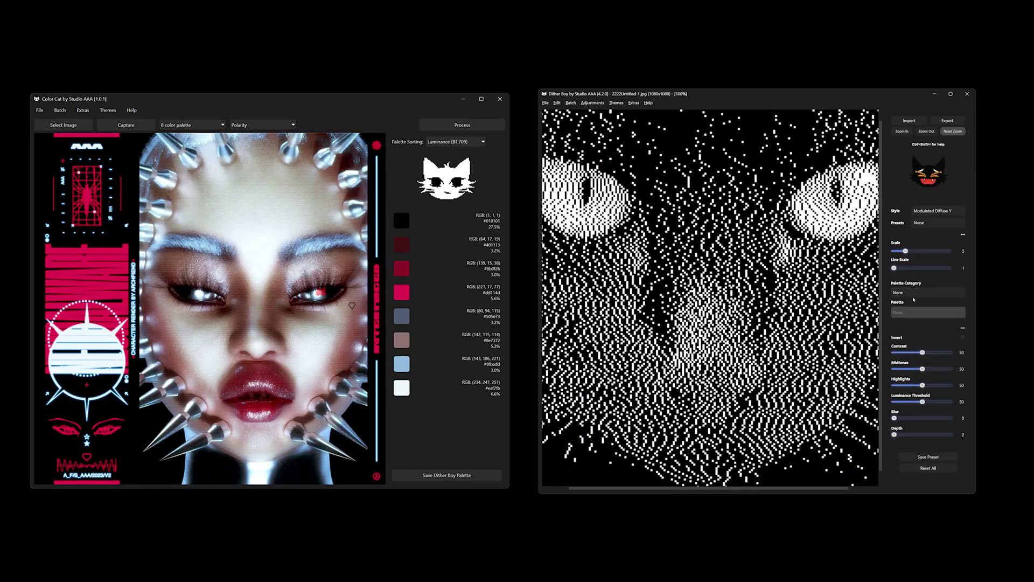
# Step: Apply the Acid Graphics Blush palette in Dither Boy with depth 5 and midtones 48
pyautogui.click(913, 299)
pyautogui.click(916, 323)
pyautogui.moveTo(894, 434); pyautogui.dragTo(900, 435)
pyautogui.moveTo(923, 368)
pyautogui.mouseDown()
pyautogui.moveTo(905, 369)
pyautogui.moveTo(932, 353)
pyautogui.mouseUp()
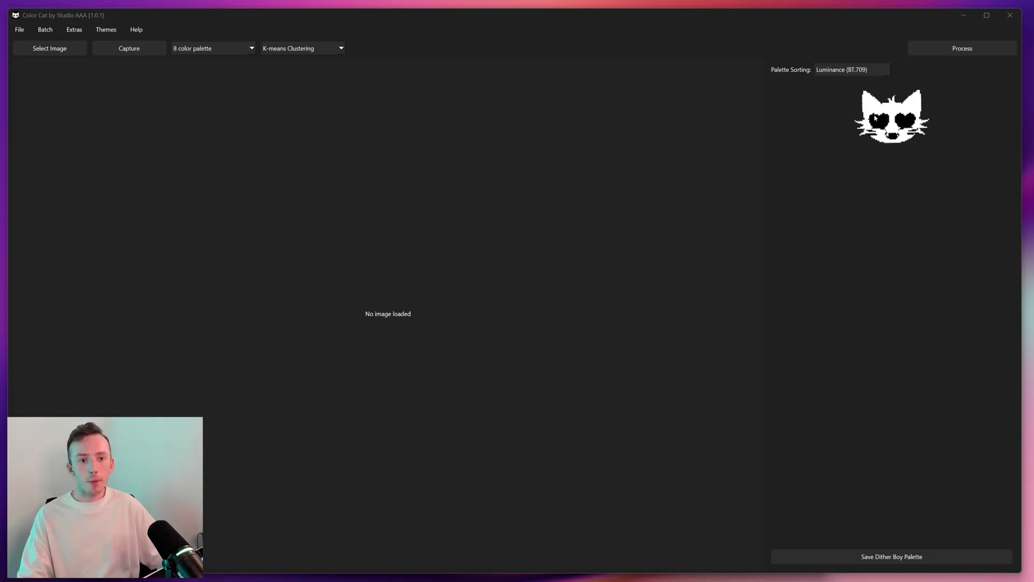
# Step: Switch Color Cat to the Light Theme, then back to the Dark Theme
pyautogui.click(107, 29)
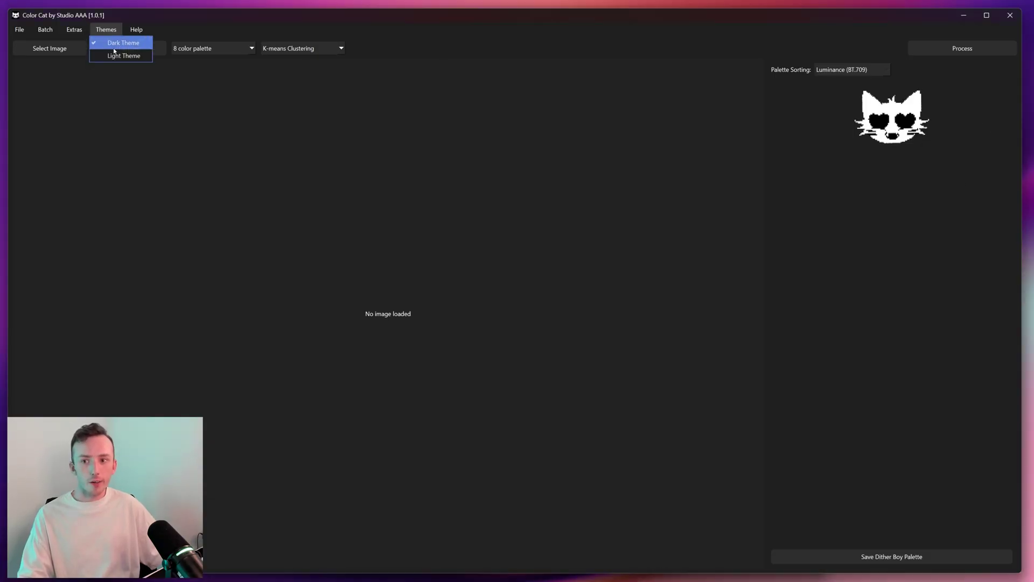
pyautogui.click(112, 53)
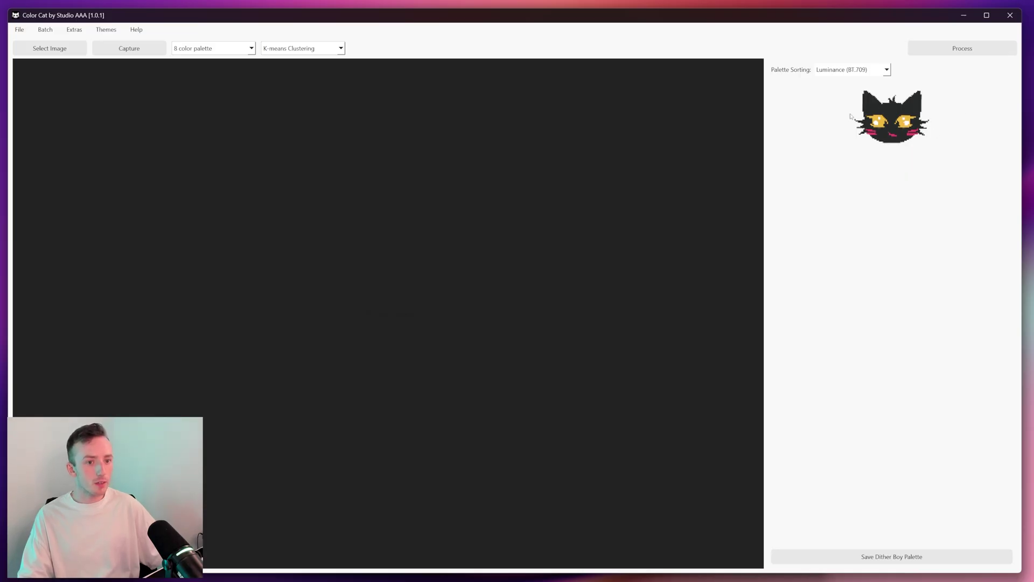
pyautogui.click(106, 29)
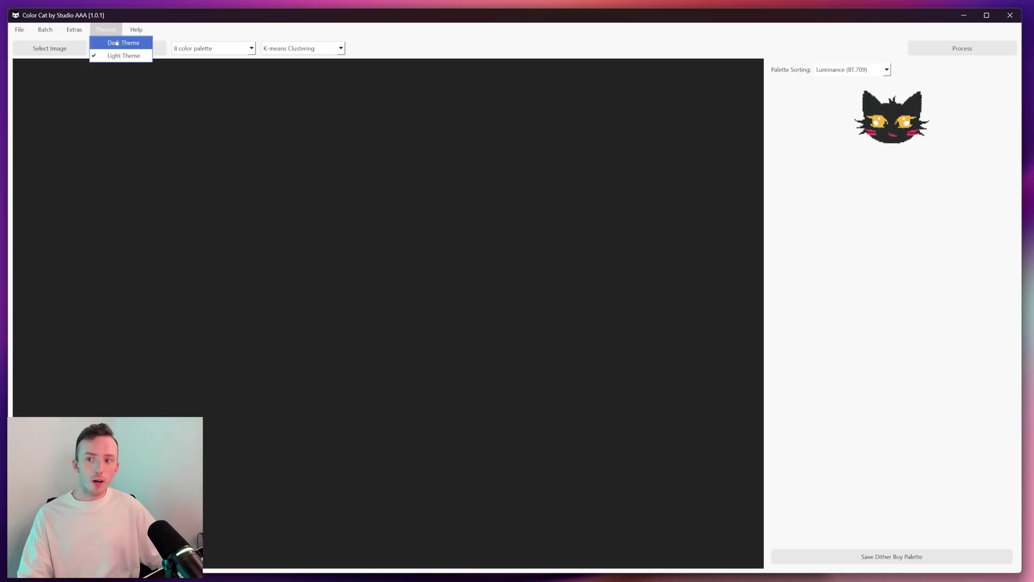
pyautogui.click(112, 40)
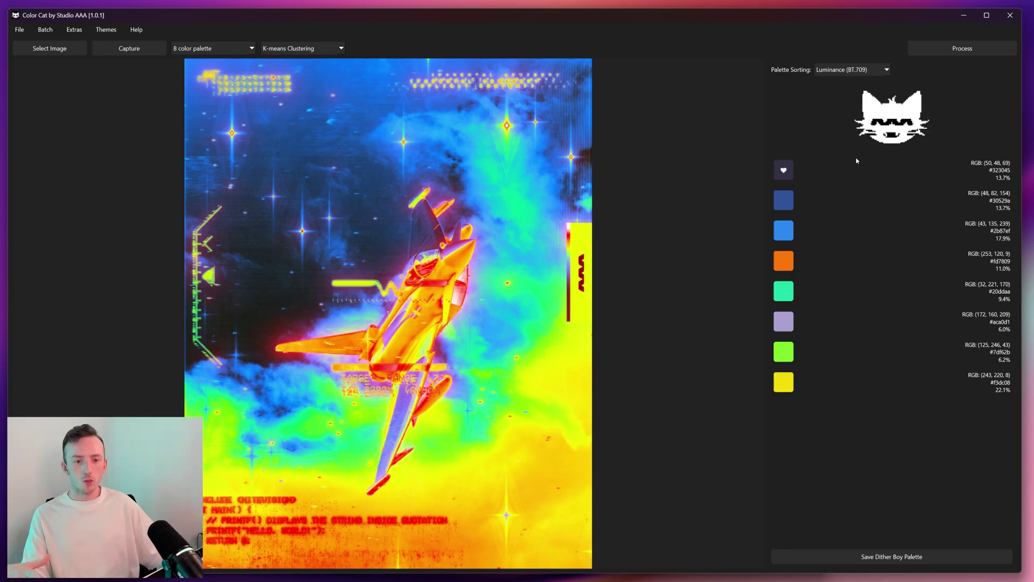
# Step: Check the palette size and method lists, keep K-means Clustering, and favourite swatch #323045
pyautogui.click(227, 47)
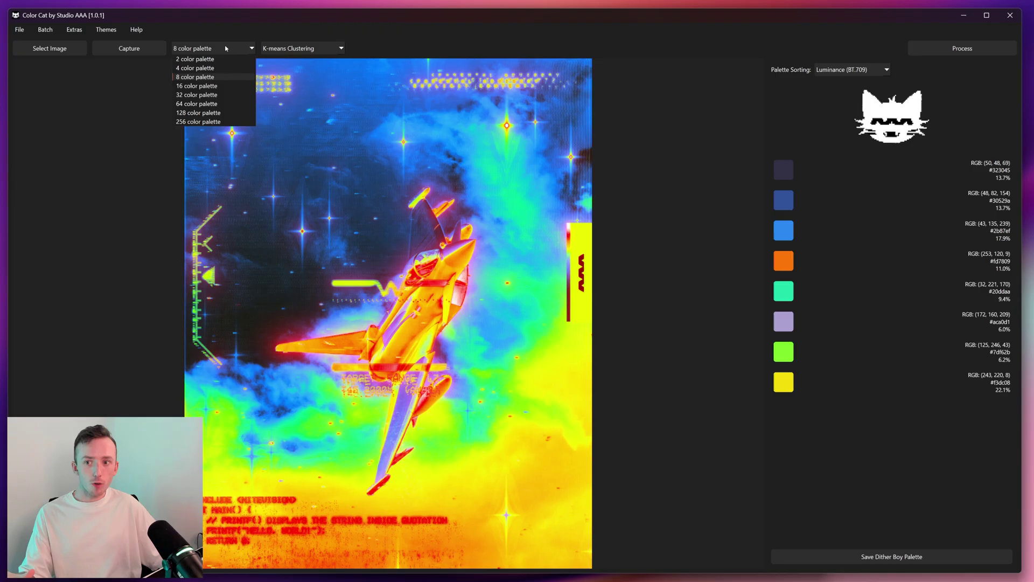
pyautogui.click(289, 49)
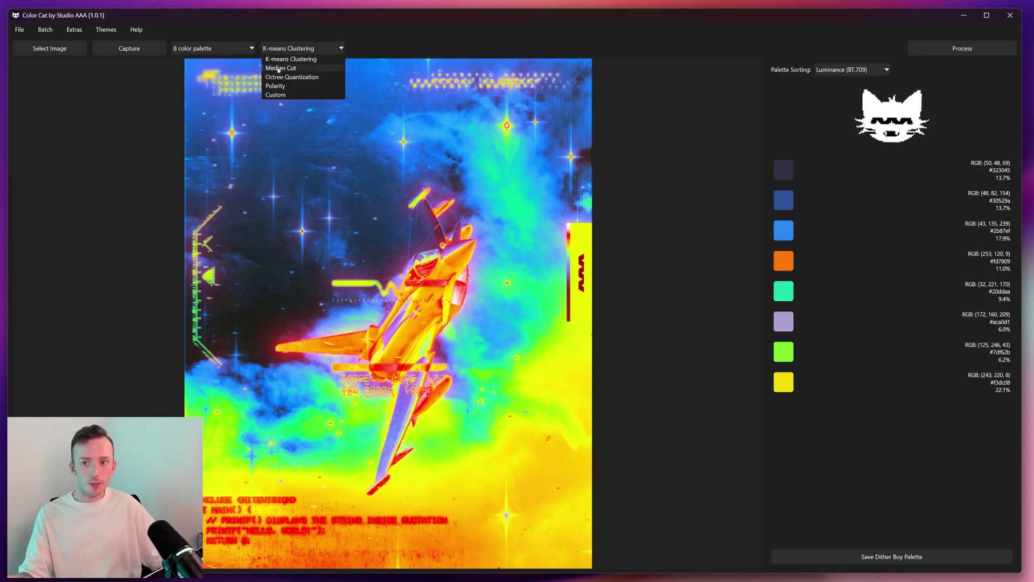
pyautogui.click(291, 59)
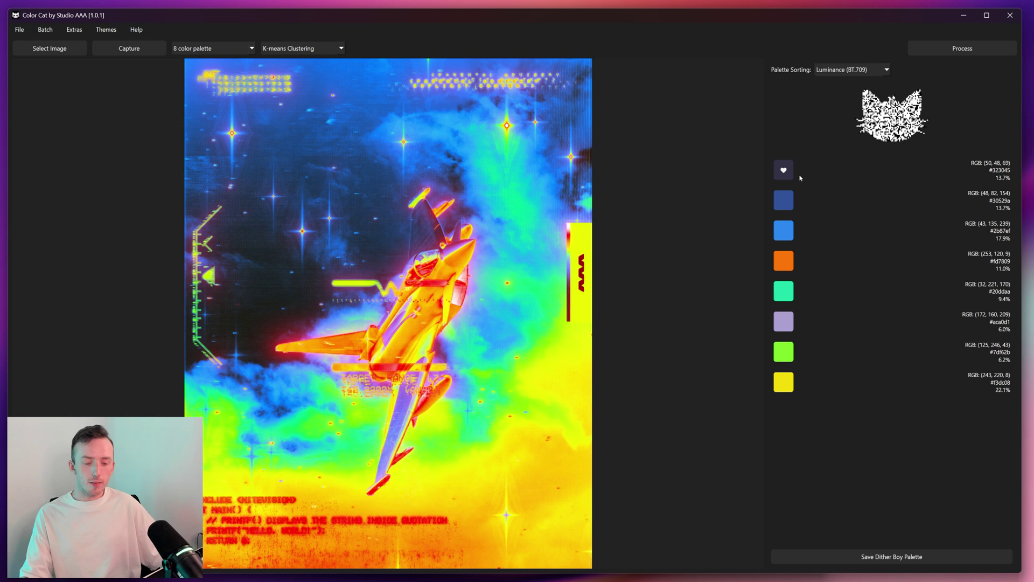
pyautogui.click(784, 170)
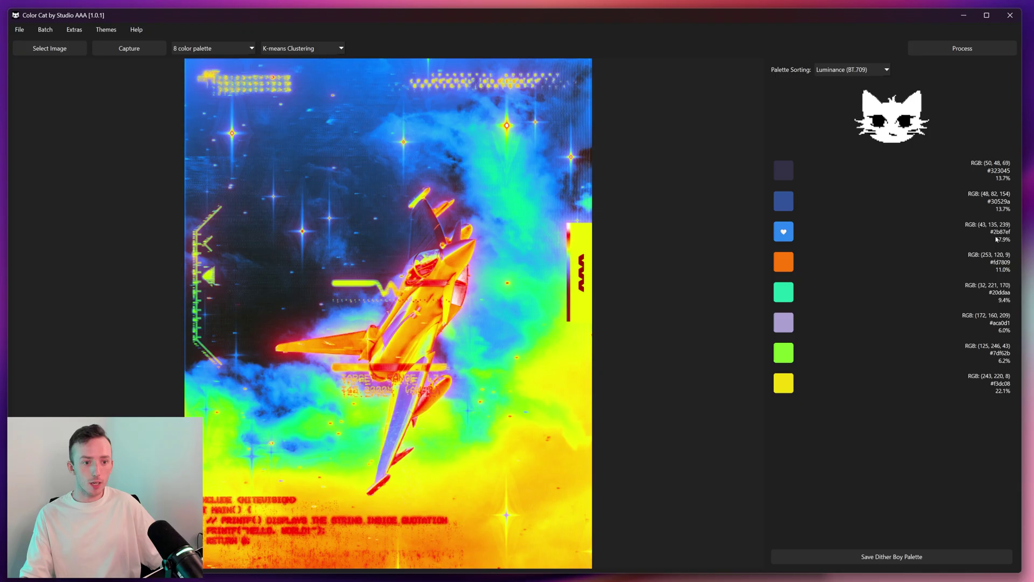
# Step: Try another palette sorting order, return to Luminance (BT.709), and open the extraction method list
pyautogui.click(876, 74)
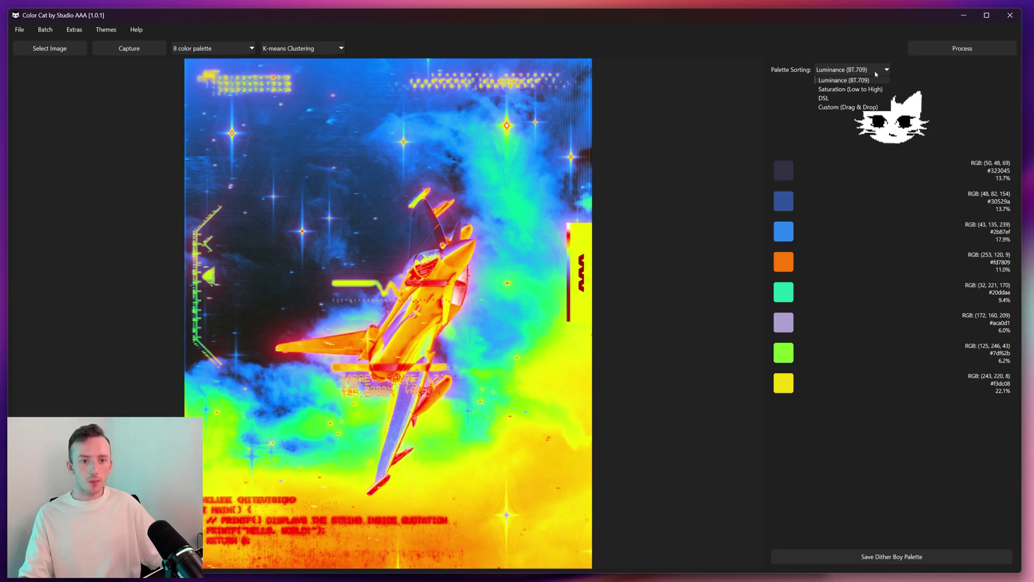
pyautogui.click(850, 88)
pyautogui.click(862, 69)
pyautogui.click(843, 80)
pyautogui.click(299, 48)
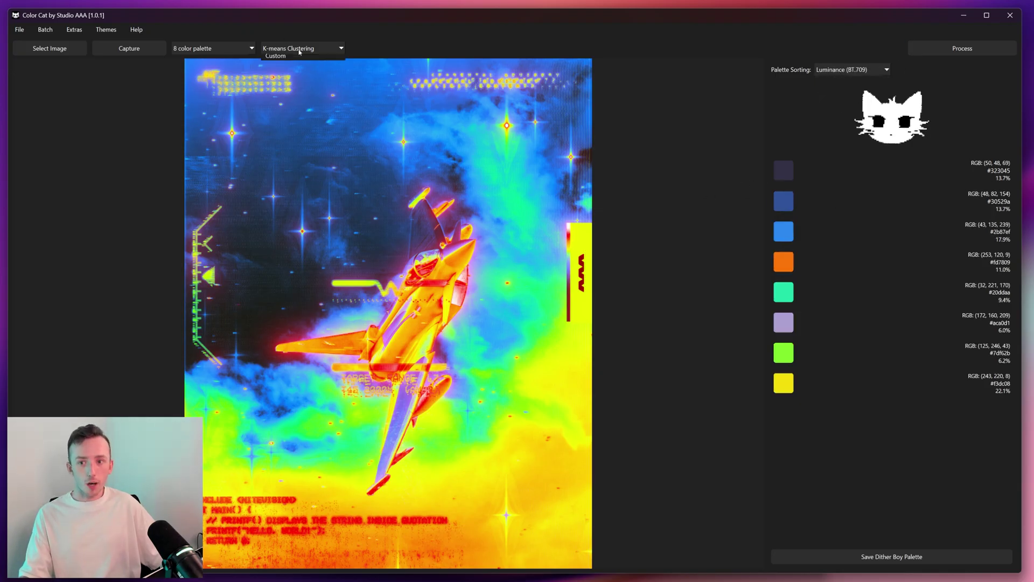
pyautogui.click(492, 154)
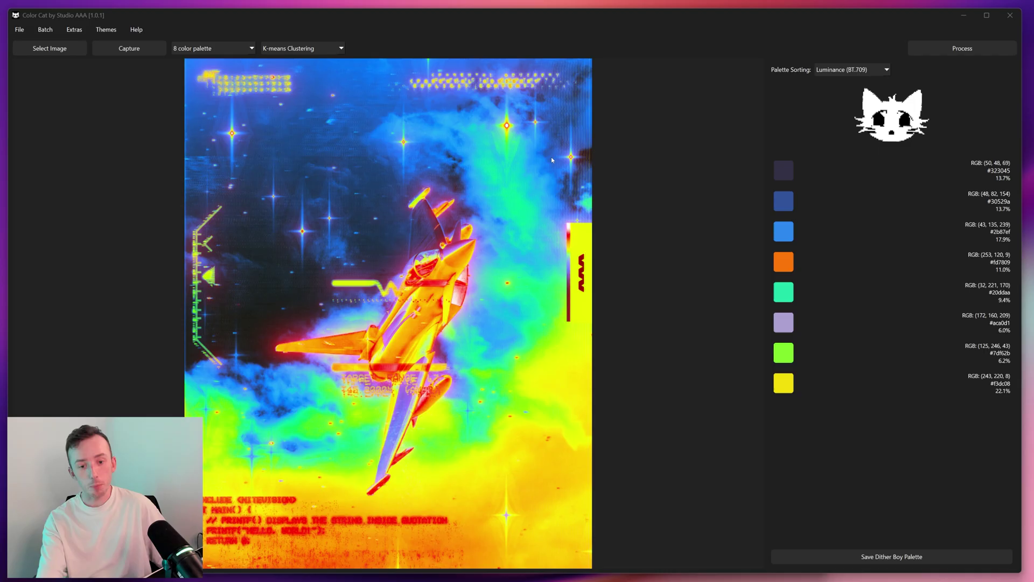
pyautogui.click(324, 50)
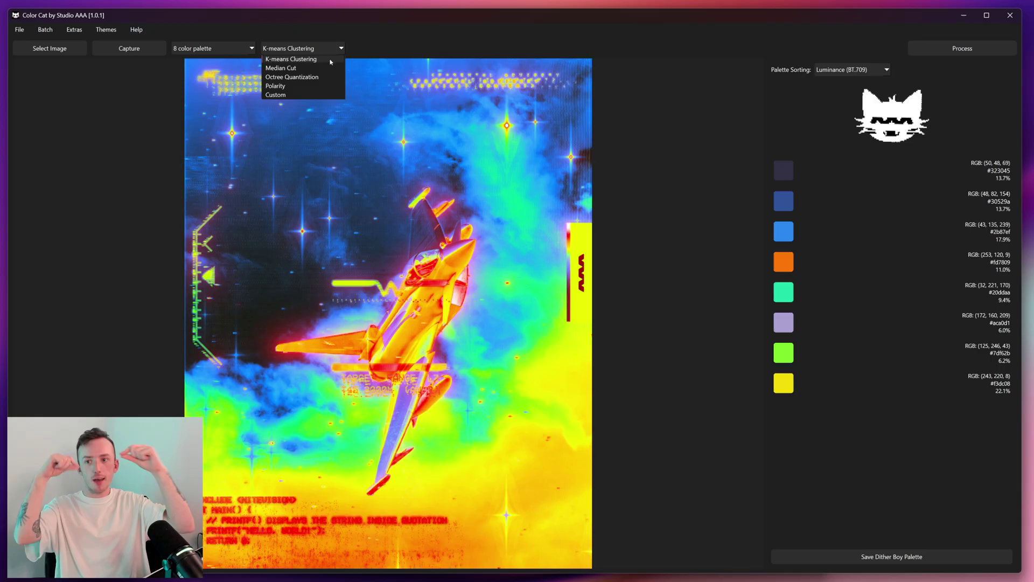
# Step: Switch the extraction method to Polarity and process the jet image
pyautogui.click(221, 48)
pyautogui.click(223, 61)
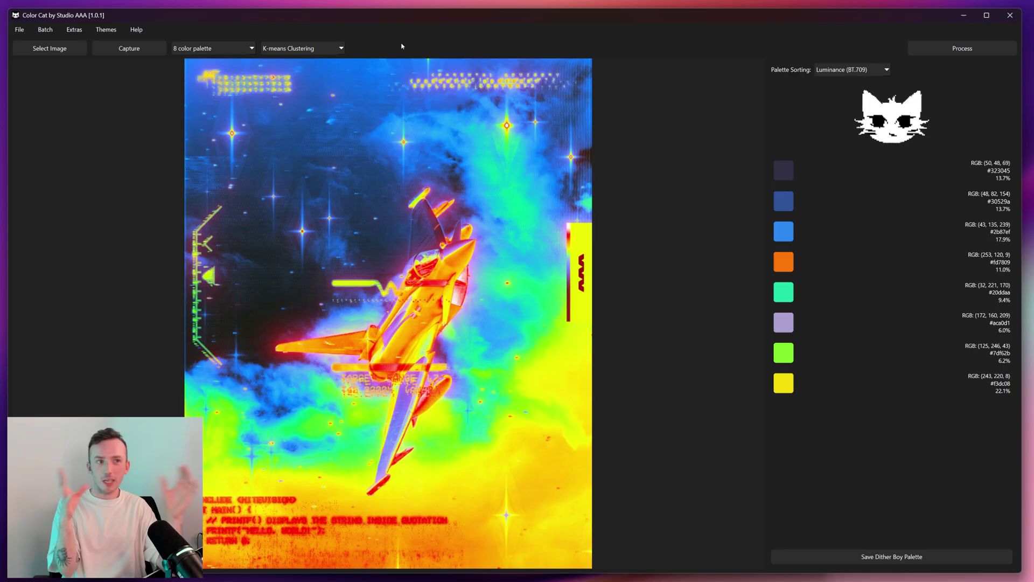
pyautogui.click(323, 48)
pyautogui.click(273, 87)
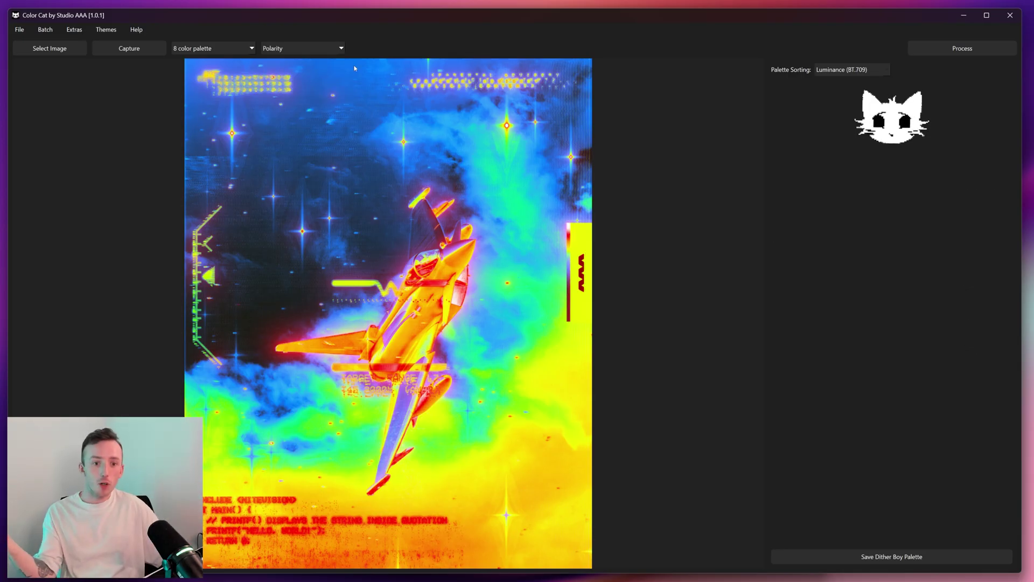
pyautogui.click(948, 48)
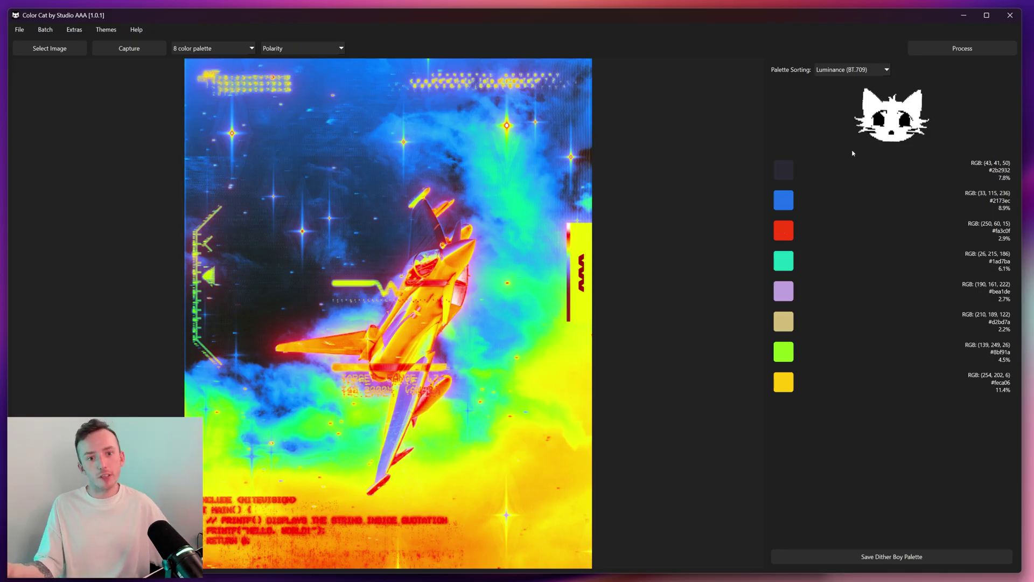
pyautogui.click(279, 51)
pyautogui.click(722, 128)
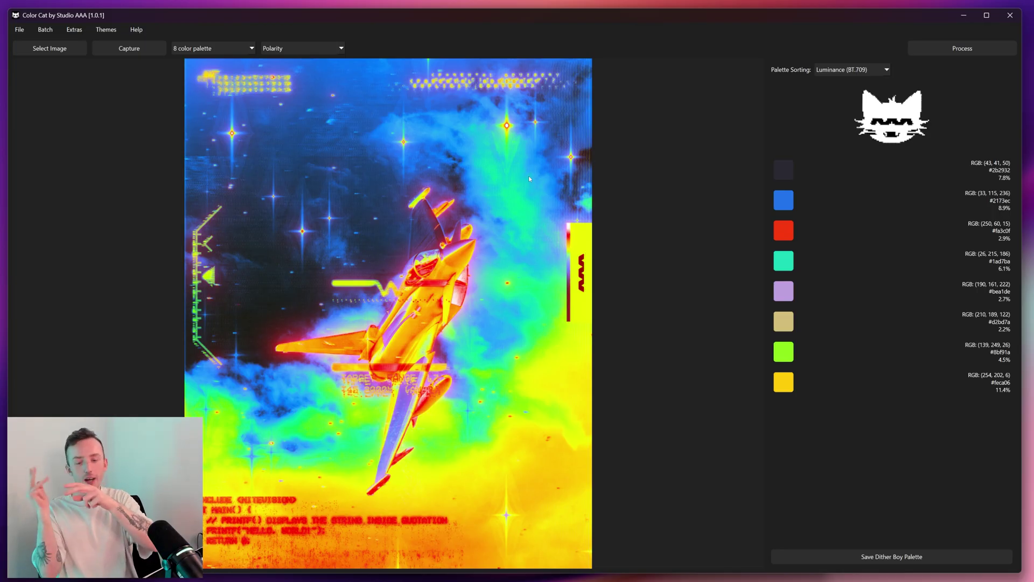
# Step: Extract a 16-colour Polarity palette from the jet image
pyautogui.click(249, 47)
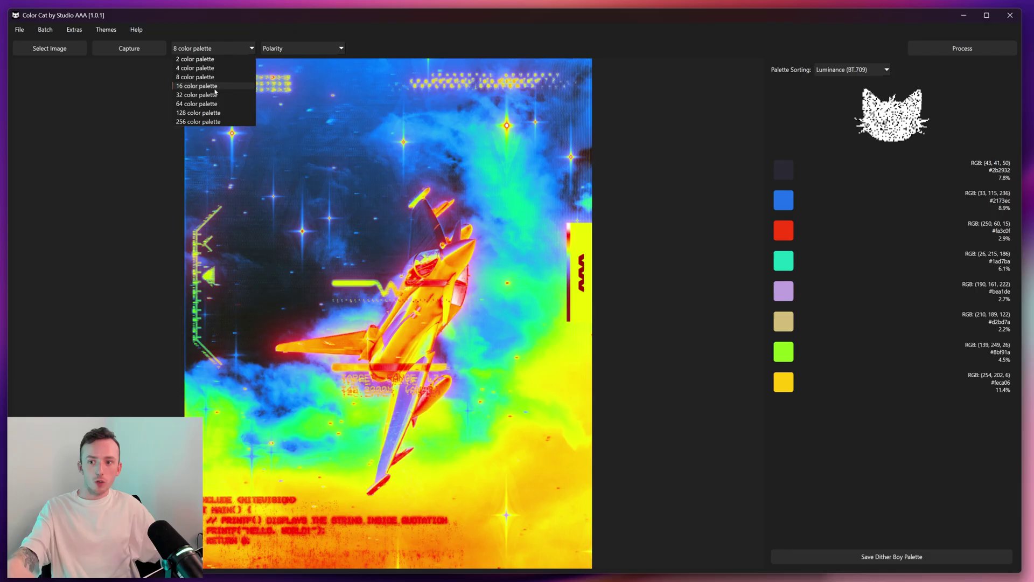
pyautogui.click(215, 88)
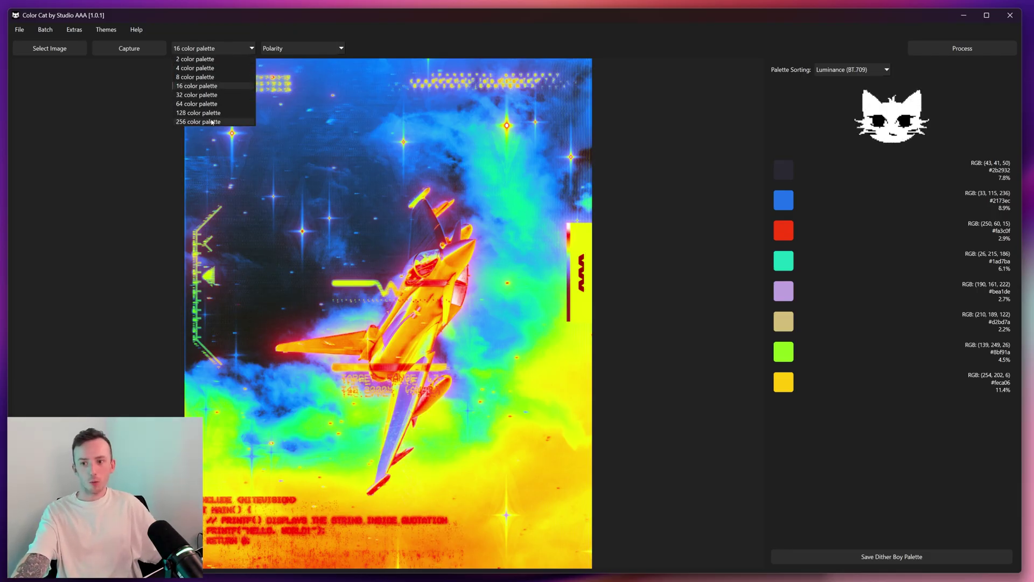
pyautogui.click(213, 47)
pyautogui.click(212, 48)
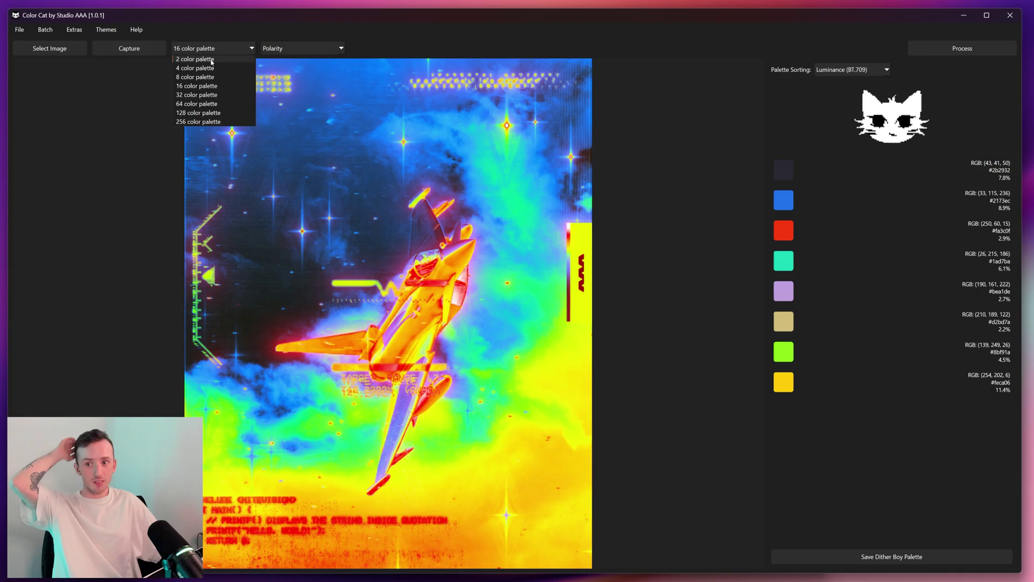
pyautogui.click(296, 49)
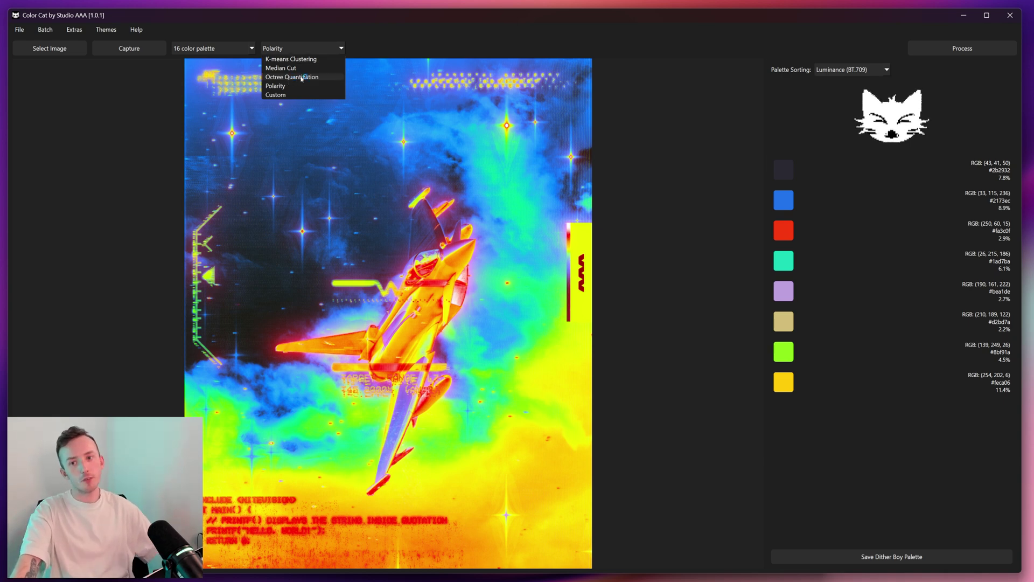
pyautogui.click(422, 94)
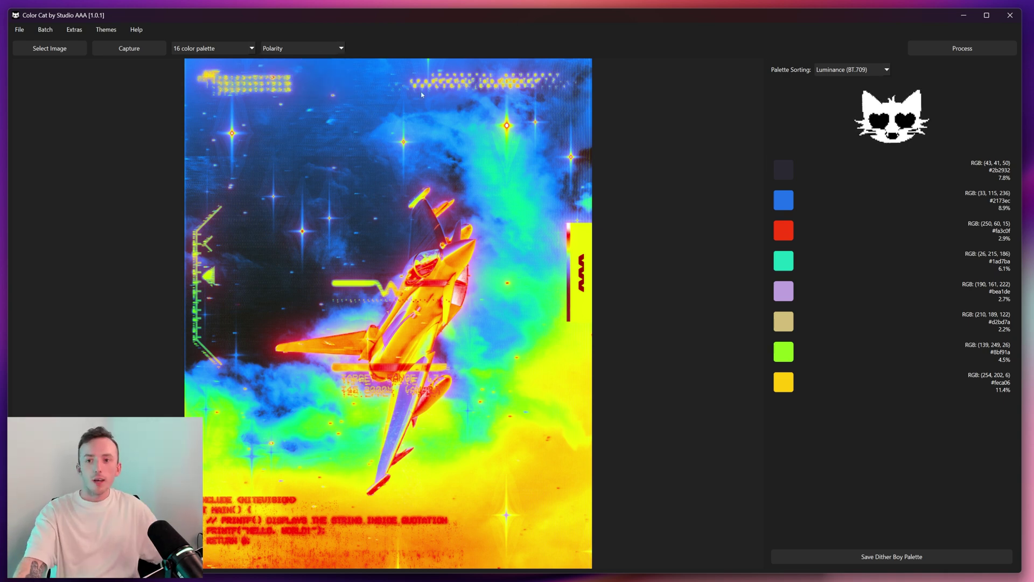
pyautogui.click(231, 48)
pyautogui.click(301, 48)
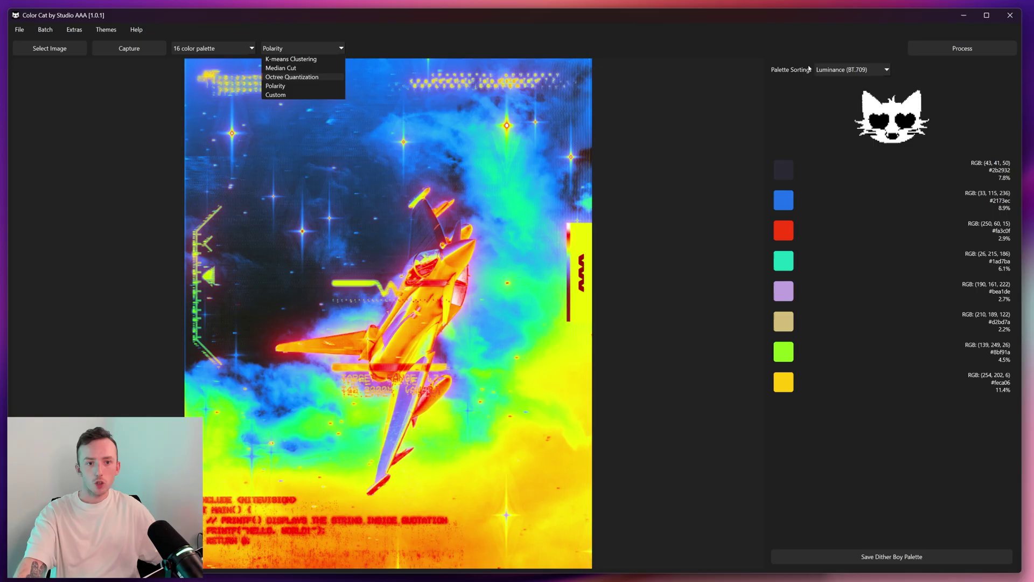
pyautogui.click(933, 56)
pyautogui.click(216, 48)
pyautogui.click(215, 67)
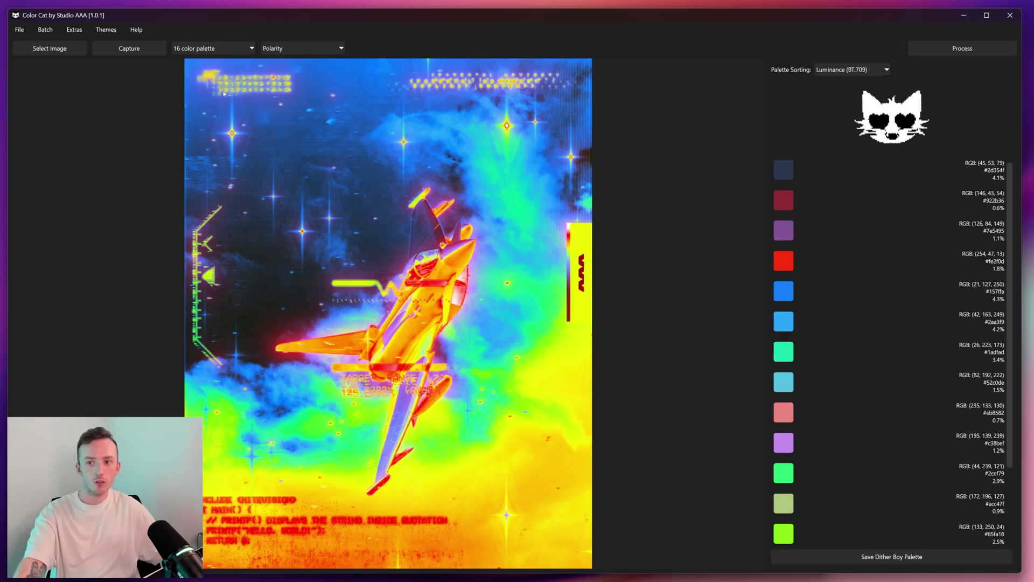
# Step: Set the palette size back to 8 colours, keeping Polarity
pyautogui.click(250, 47)
pyautogui.click(232, 79)
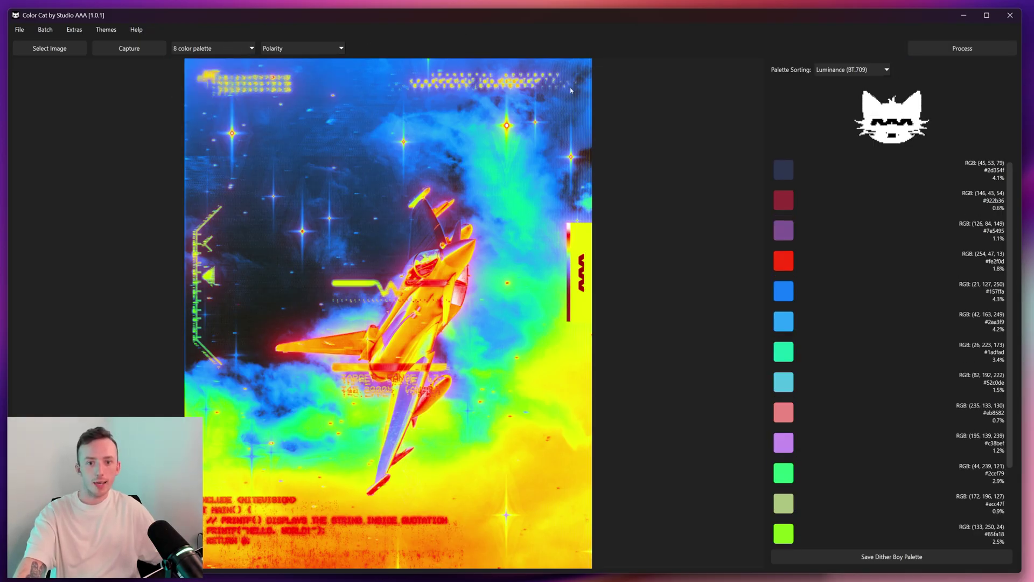
pyautogui.click(272, 48)
pyautogui.click(340, 85)
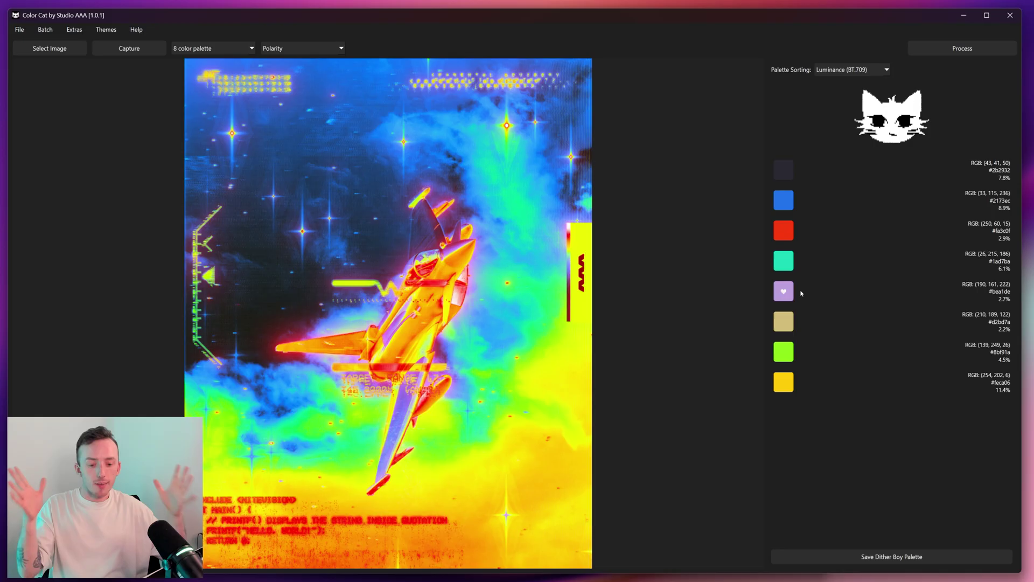
# Step: Process the jet image into an 8-colour K-means palette sorted by luminance
pyautogui.click(302, 48)
pyautogui.click(291, 68)
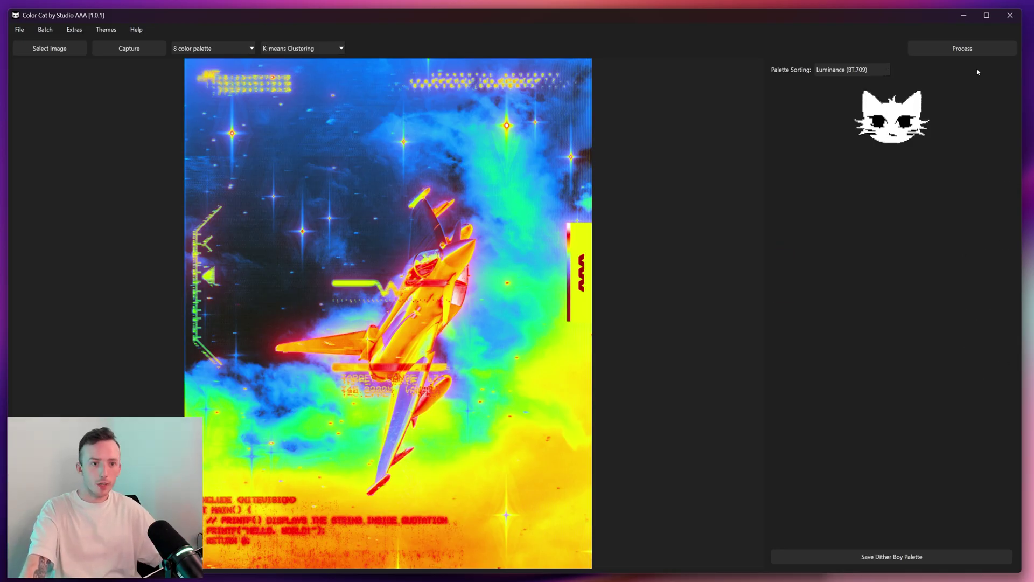
pyautogui.click(966, 51)
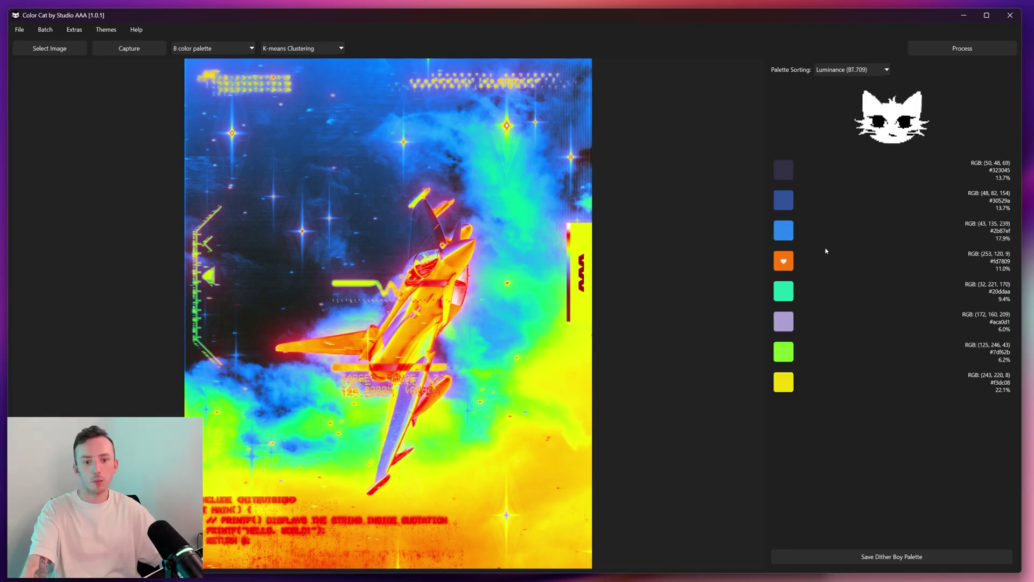
pyautogui.click(862, 70)
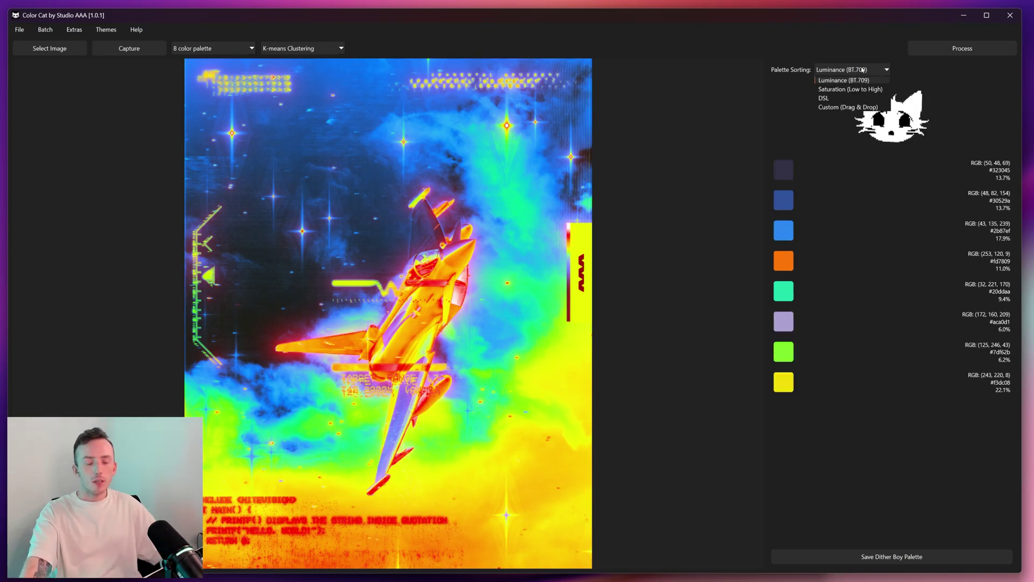
pyautogui.click(834, 80)
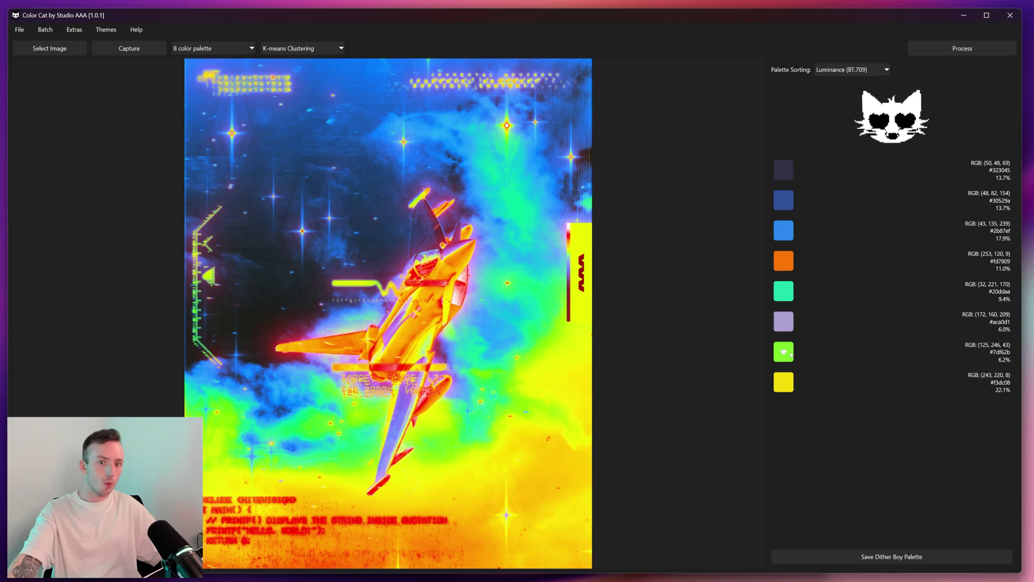
# Step: Reorder the swatches by saturation low-to-high, then by DSL sorting
pyautogui.click(851, 69)
pyautogui.click(850, 100)
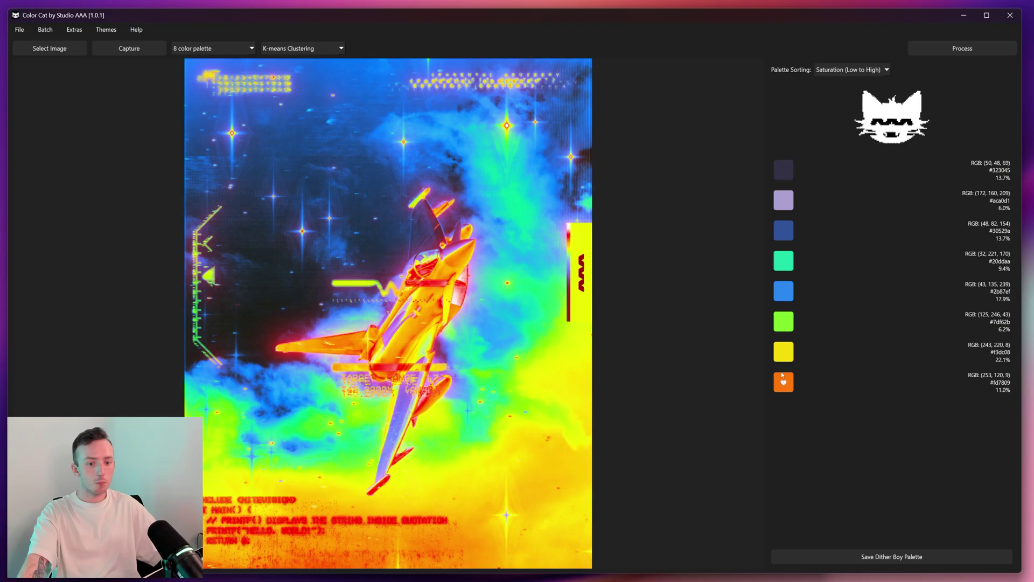
pyautogui.click(851, 69)
pyautogui.click(829, 160)
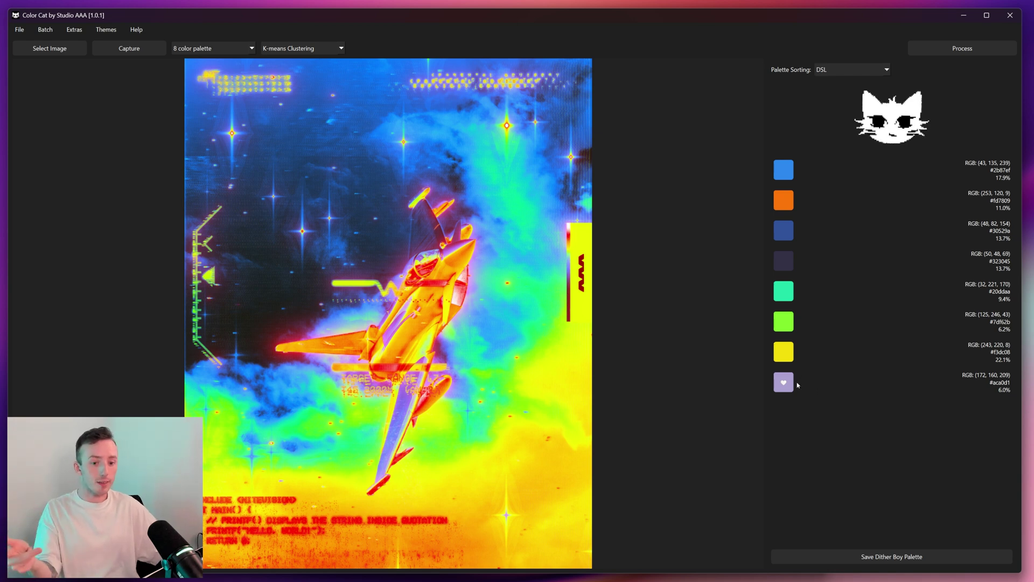
pyautogui.click(862, 73)
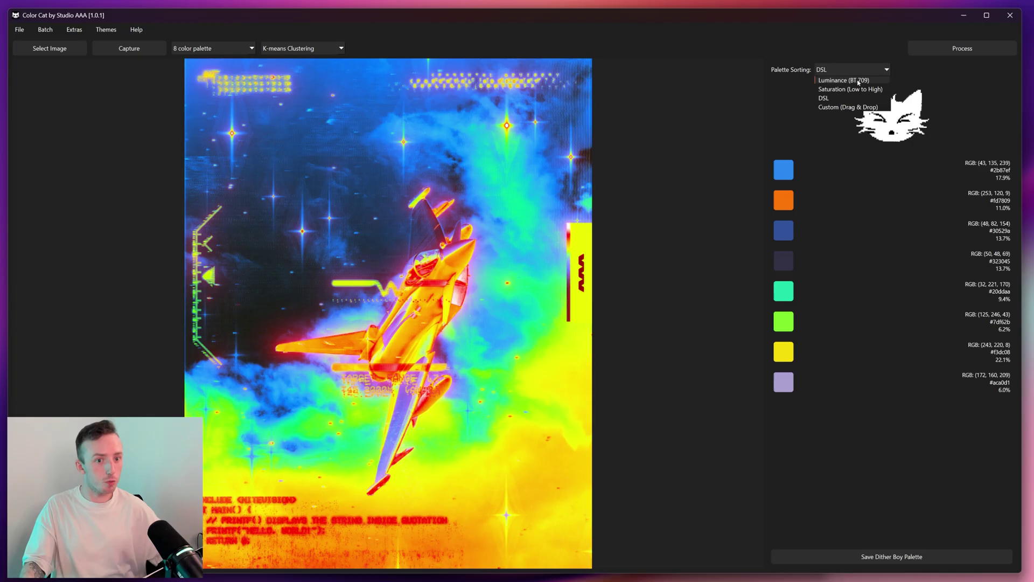
pyautogui.click(848, 100)
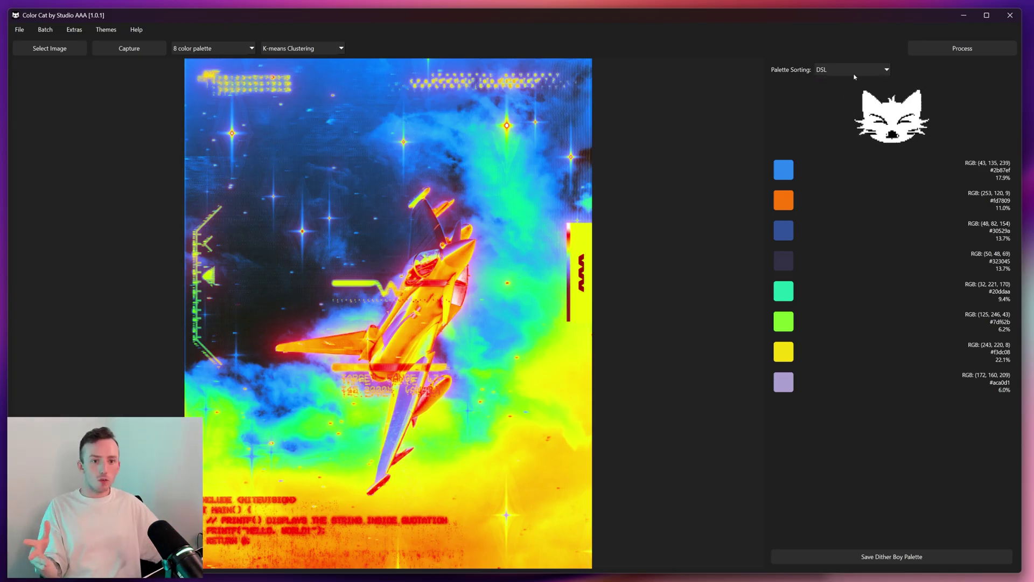
# Step: Drag #323045 to the top in custom ordering, then return to Luminance (BT.709) sorting
pyautogui.click(854, 77)
pyautogui.click(854, 97)
pyautogui.click(852, 70)
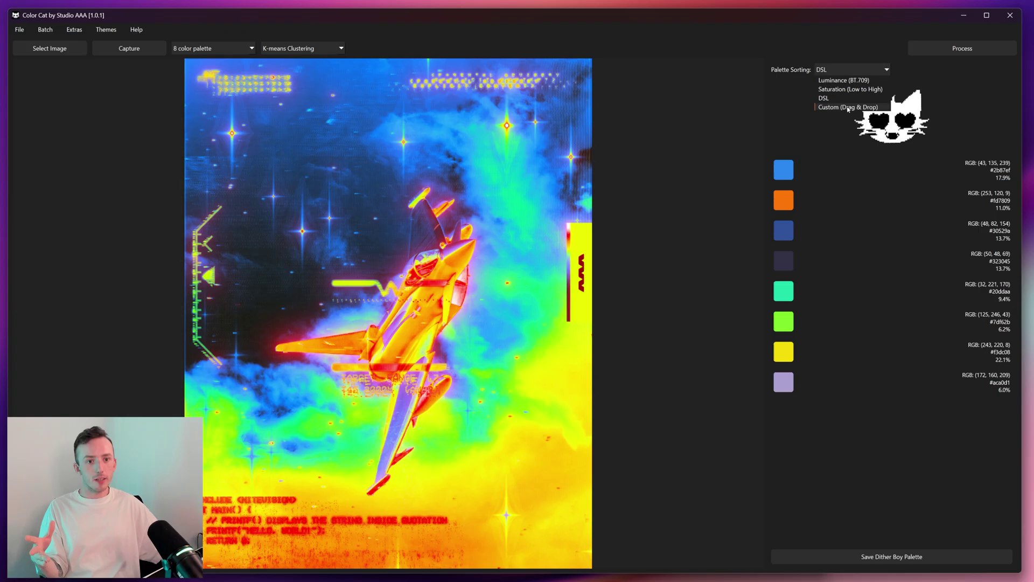
pyautogui.click(848, 108)
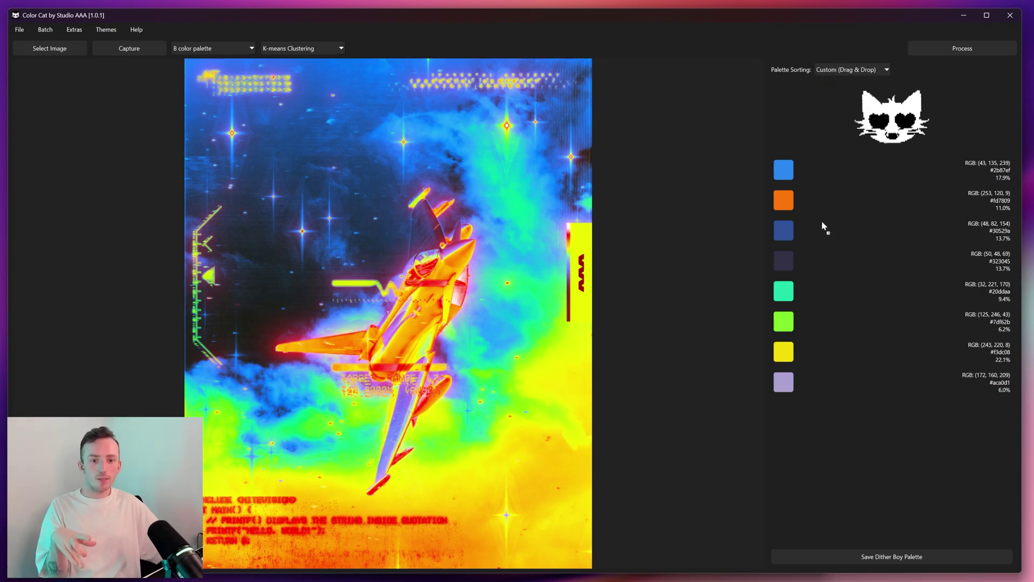
pyautogui.moveTo(822, 226); pyautogui.dragTo(821, 164)
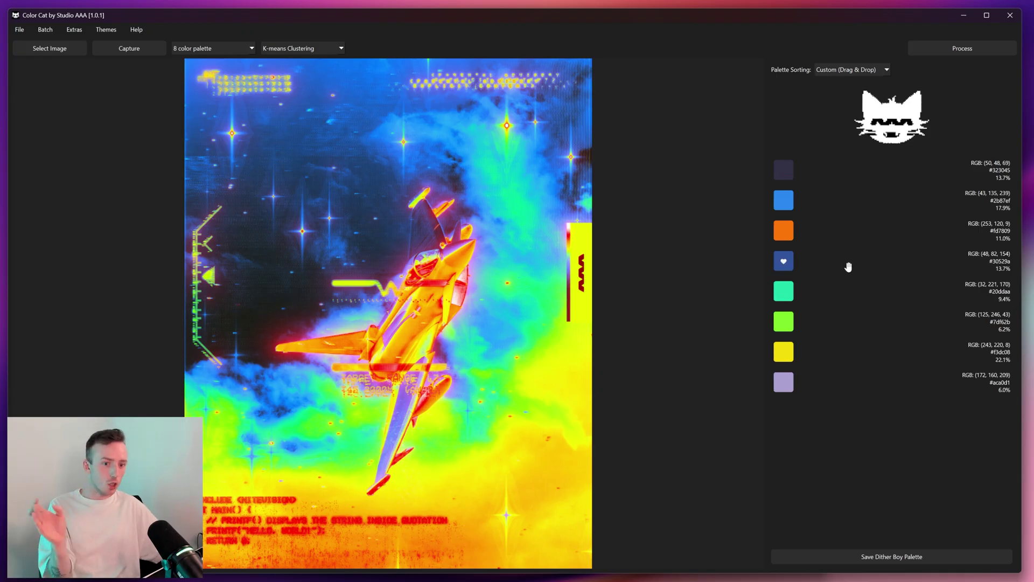
pyautogui.click(856, 70)
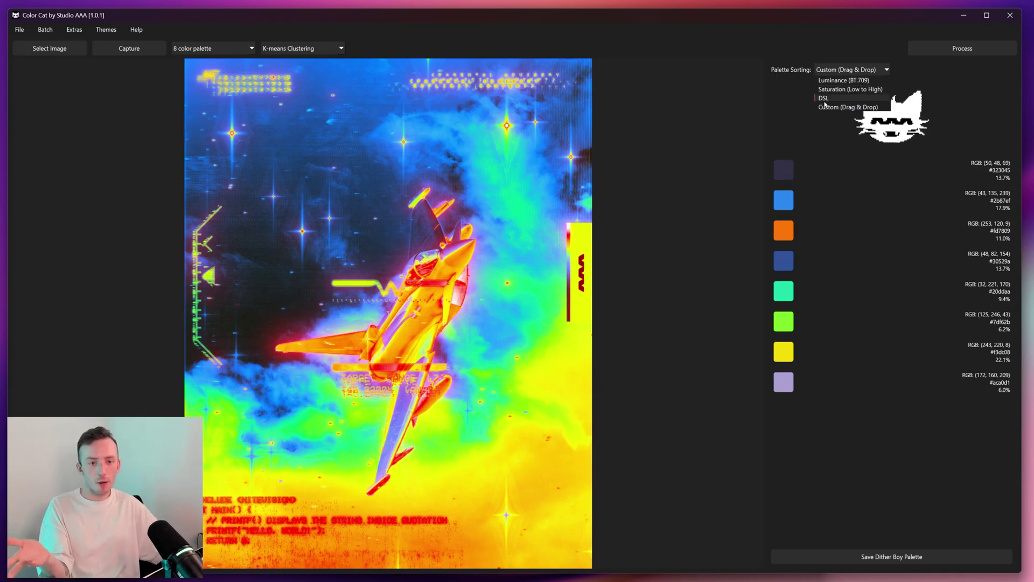
pyautogui.click(829, 107)
pyautogui.click(857, 69)
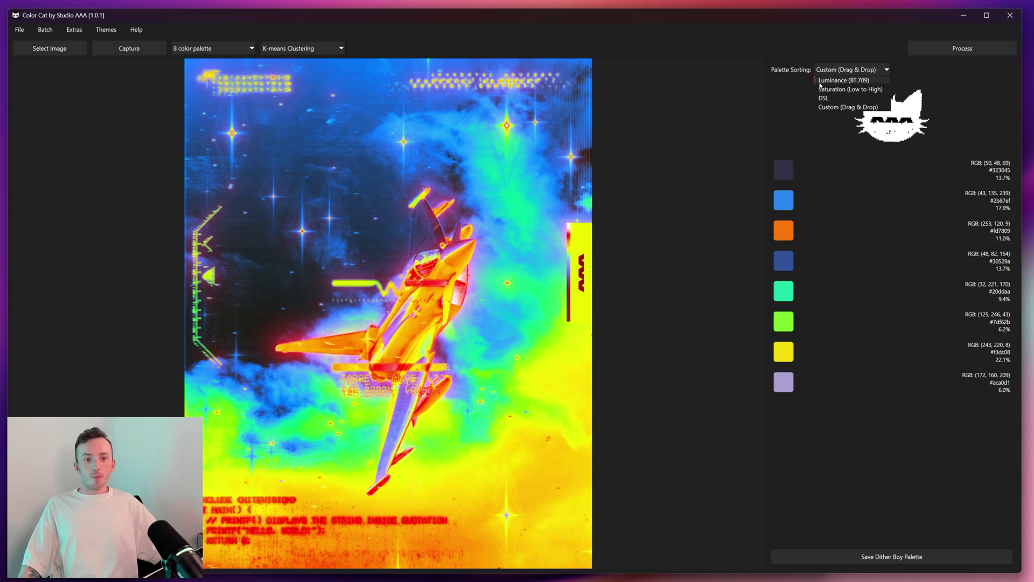
pyautogui.click(834, 88)
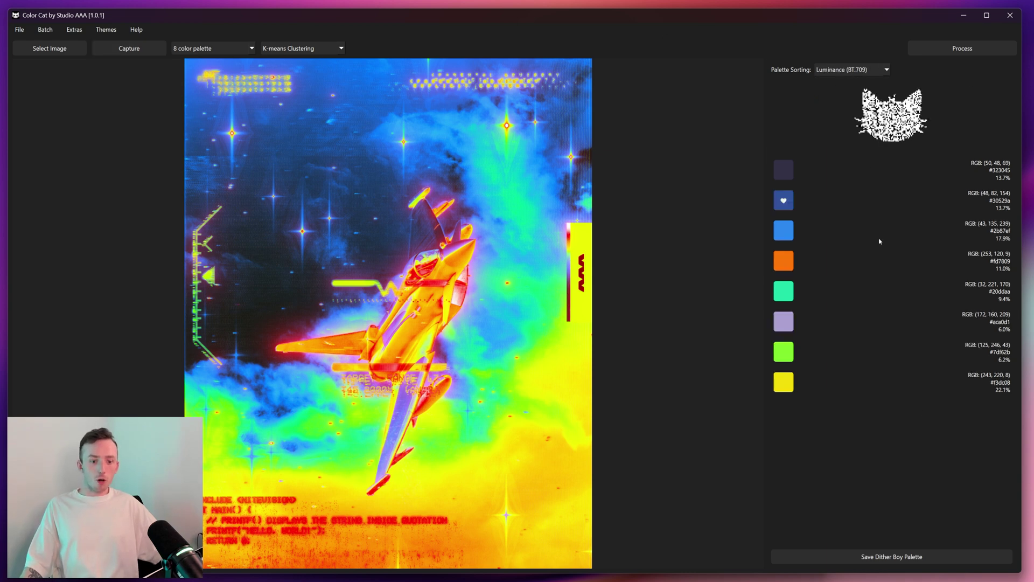
# Step: Save the palette as Thermal in the Abstract category, then check the export location settings
pyautogui.click(903, 558)
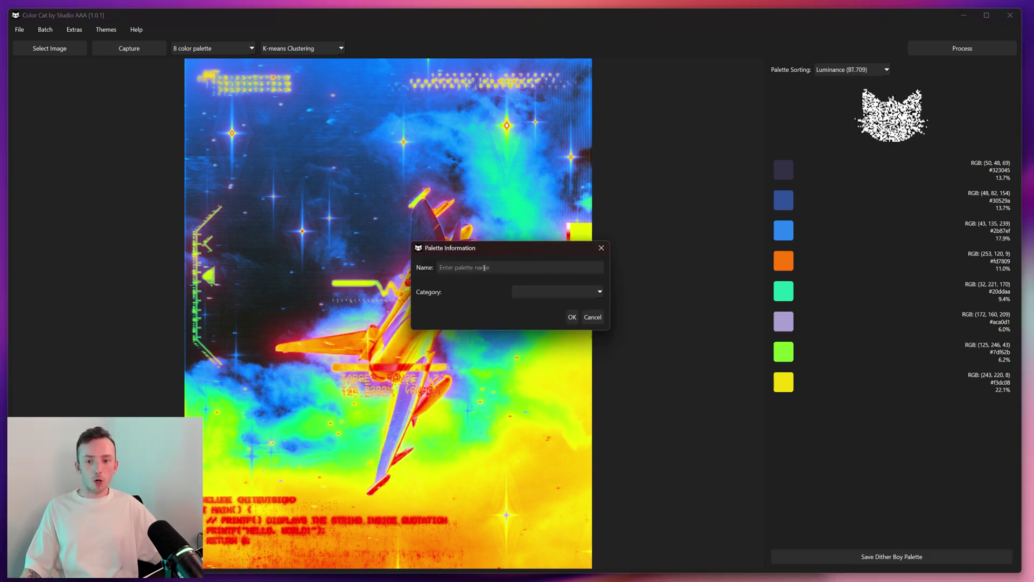
pyautogui.write('Therma')
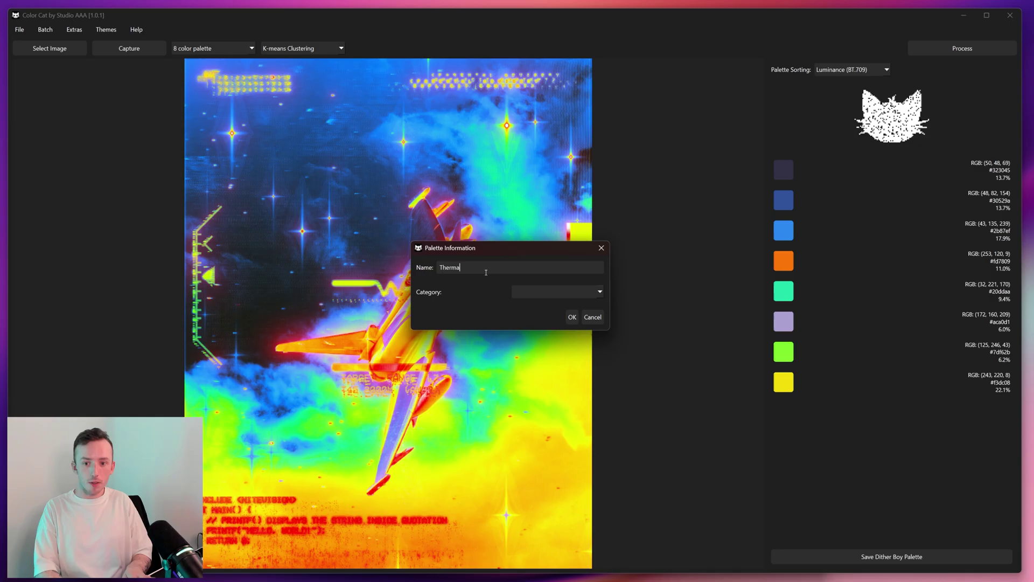
pyautogui.write('l')
pyautogui.press('Tab')
pyautogui.write('Abstra')
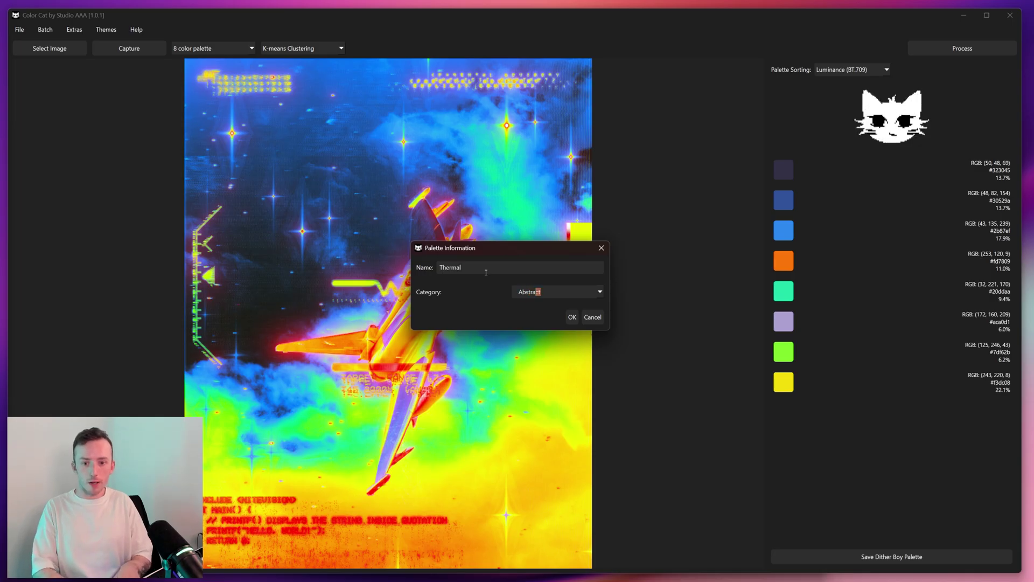
pyautogui.write('ct')
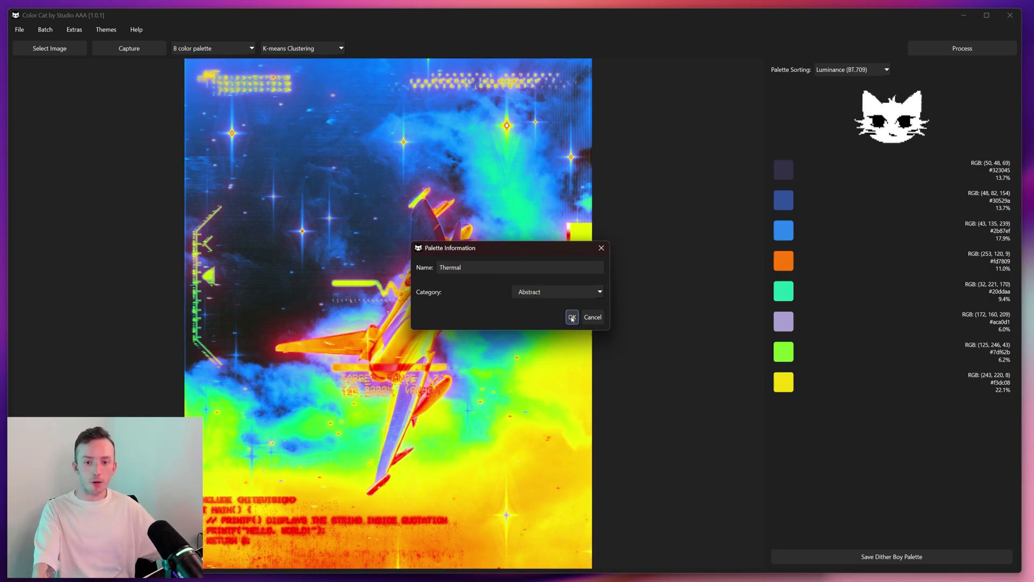
pyautogui.click(572, 318)
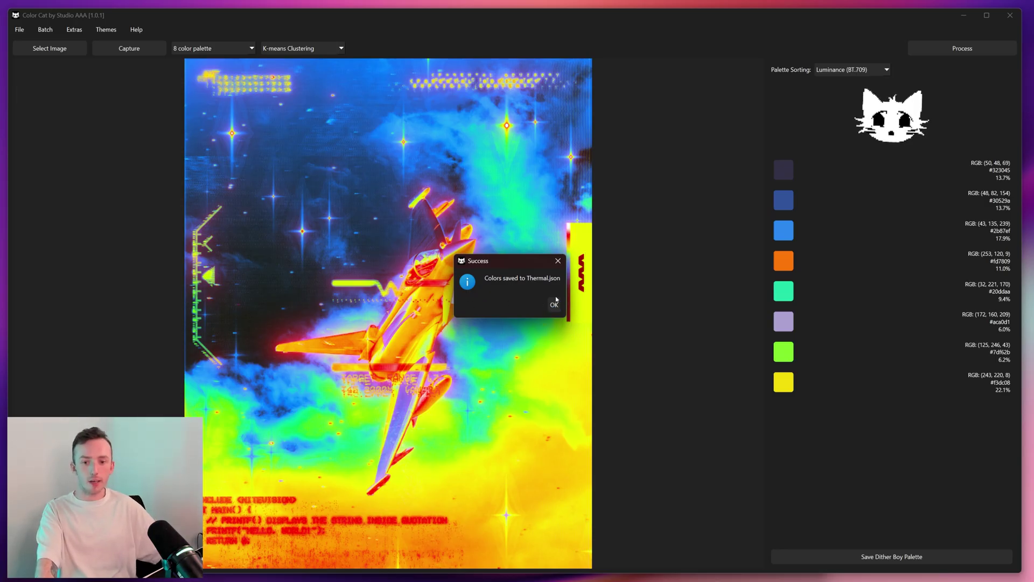
pyautogui.click(554, 305)
pyautogui.click(136, 29)
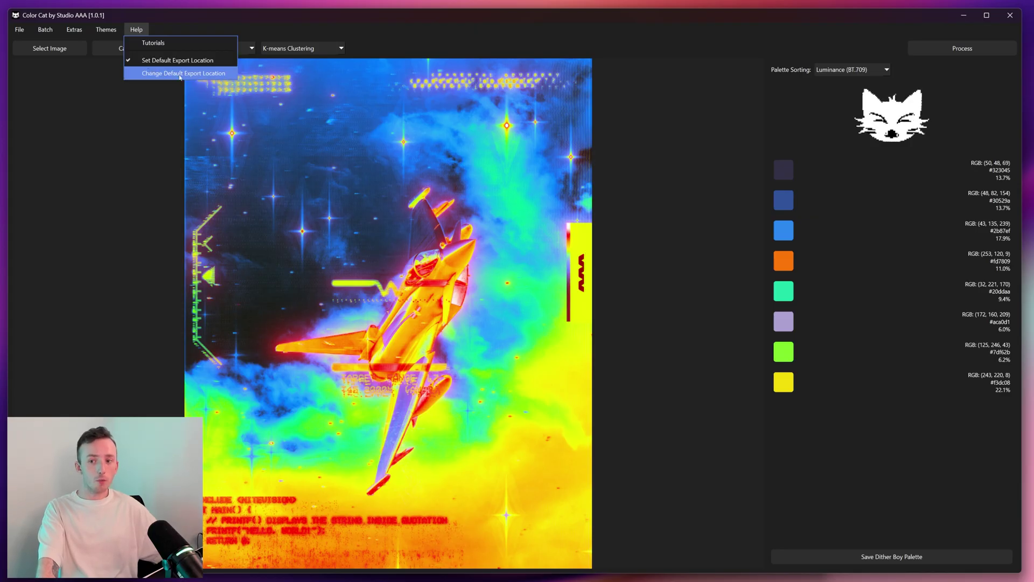
pyautogui.click(672, 132)
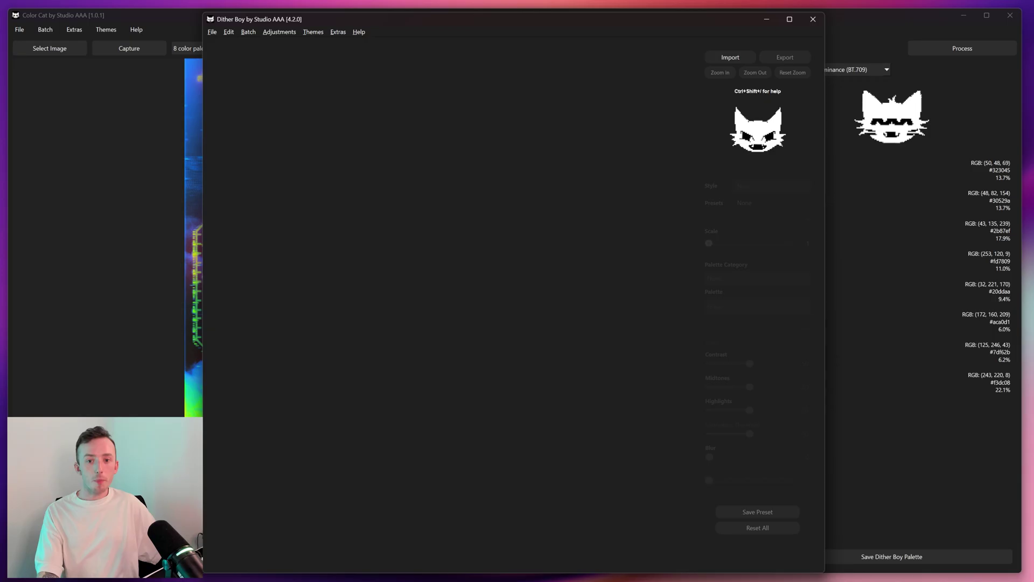
# Step: Import Thermal.json into Dither Boy via Adjustments > Palettes > Import Palette
pyautogui.moveTo(490, 19); pyautogui.dragTo(489, 15)
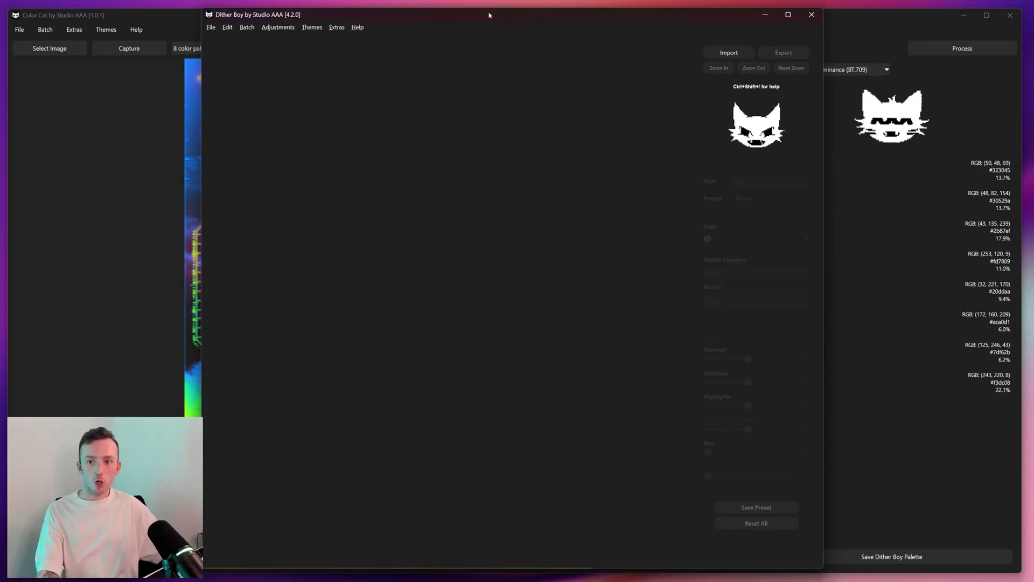
pyautogui.click(272, 27)
pyautogui.moveTo(300, 76)
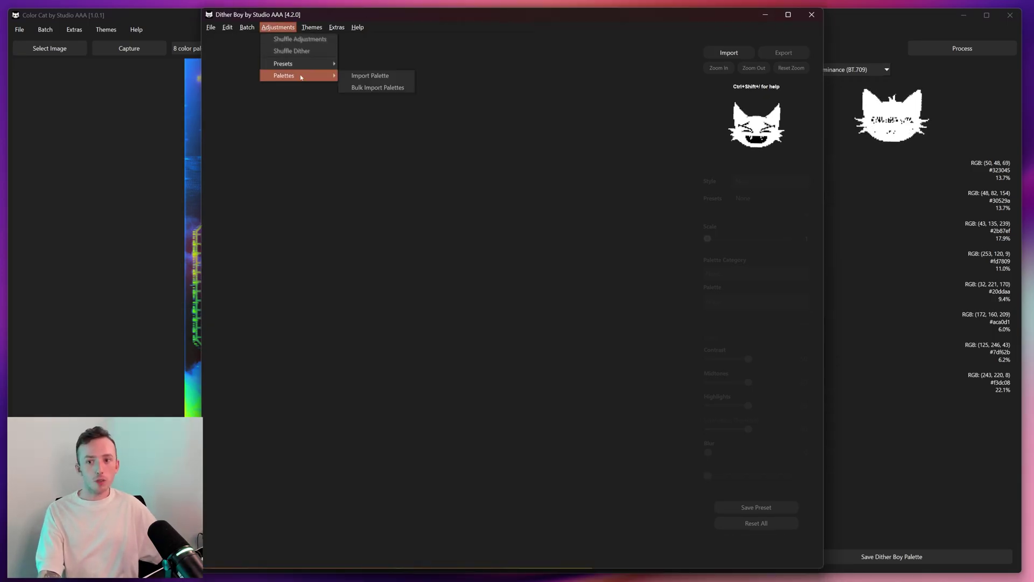
pyautogui.click(375, 76)
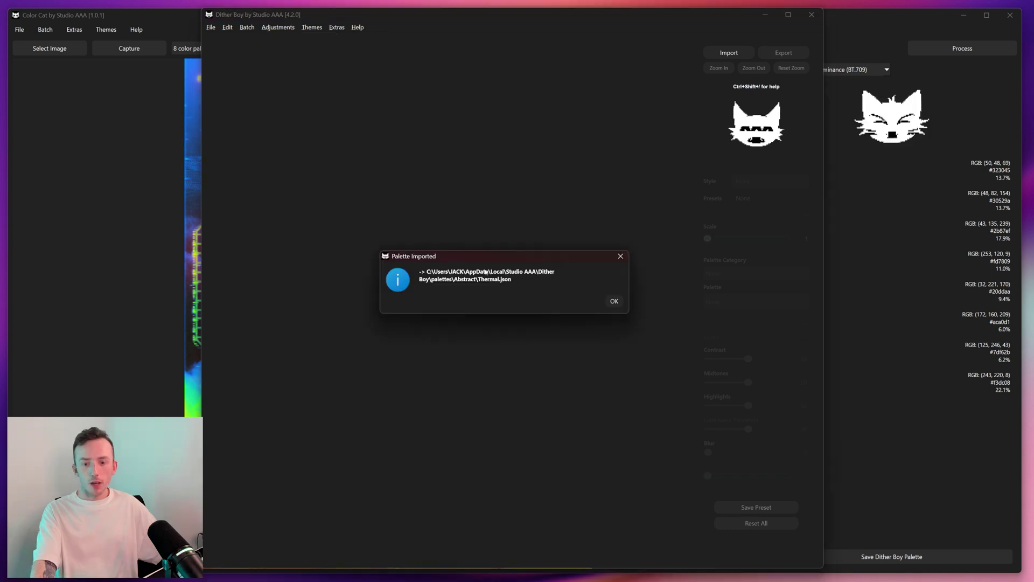
pyautogui.click(614, 301)
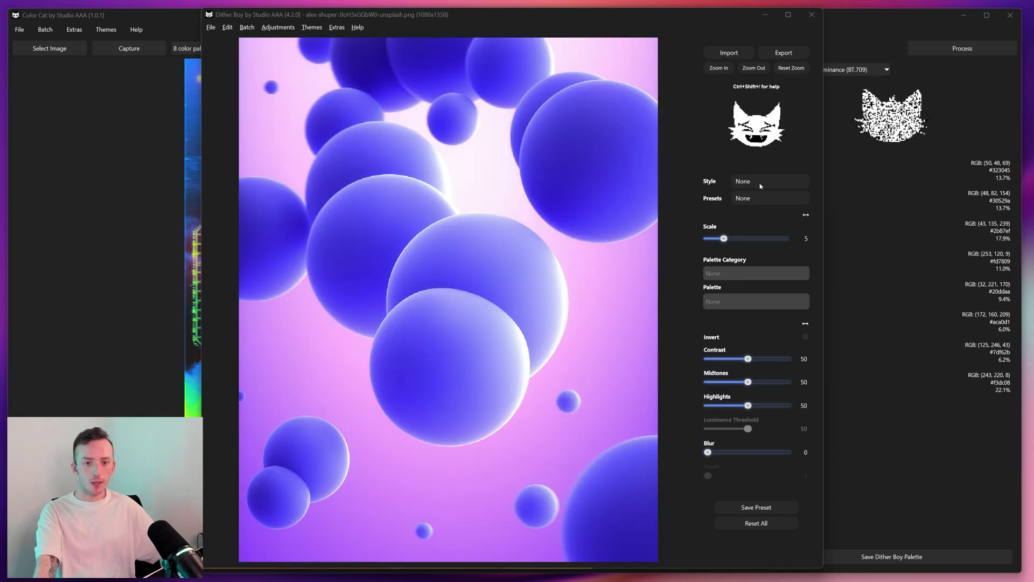
# Step: Apply Floyd-Steinberg dithering at scale 7, contrast 34, midtones 13, highlights 77, threshold 78
pyautogui.click(760, 183)
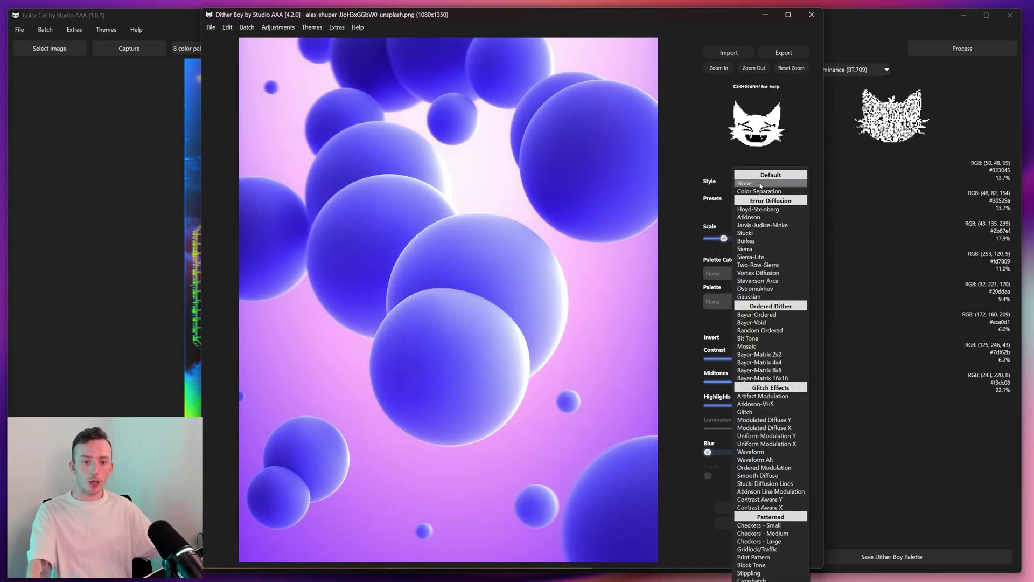
pyautogui.click(754, 210)
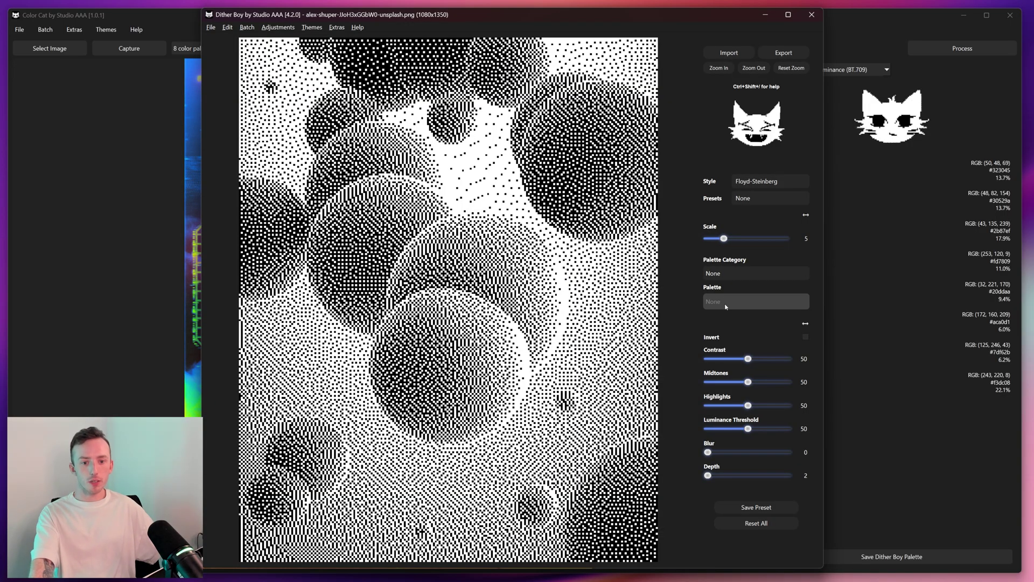
pyautogui.moveTo(724, 238); pyautogui.dragTo(732, 238)
pyautogui.moveTo(748, 359)
pyautogui.mouseDown()
pyautogui.moveTo(735, 359)
pyautogui.moveTo(718, 385)
pyautogui.moveTo(769, 405)
pyautogui.moveTo(771, 428)
pyautogui.mouseUp()
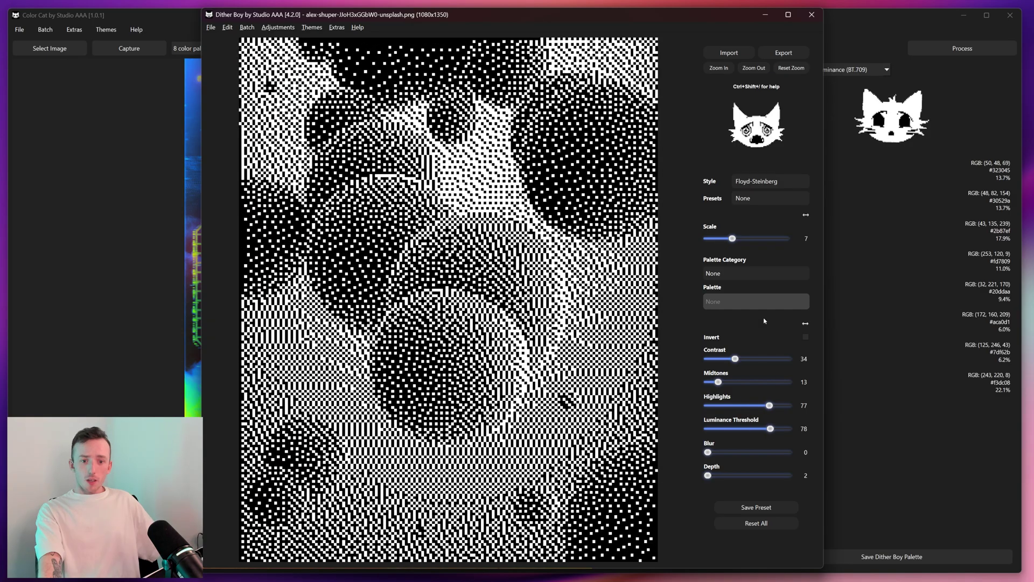
# Step: Choose the Abstract palette category and open its palette list
pyautogui.click(751, 275)
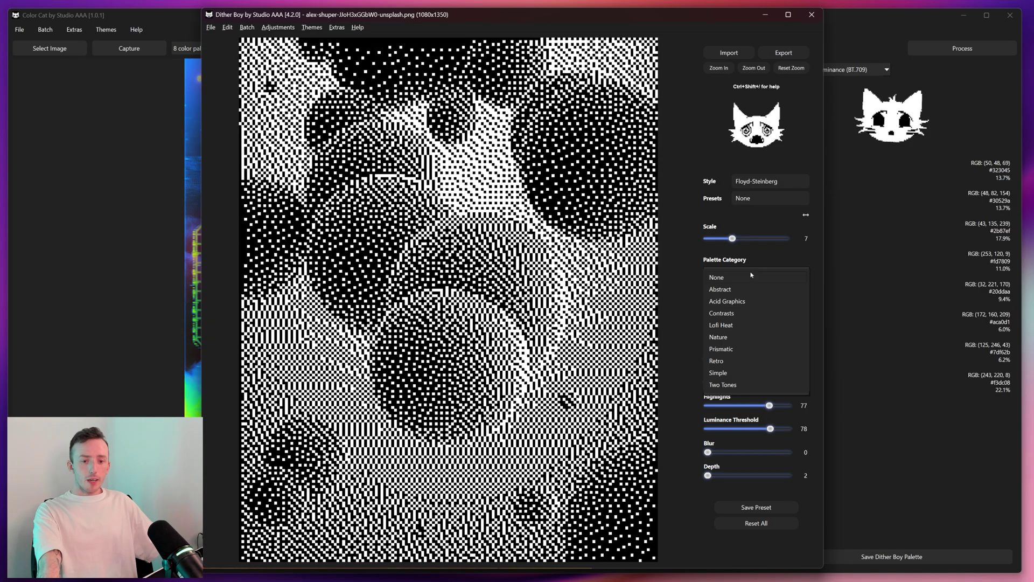
pyautogui.click(724, 291)
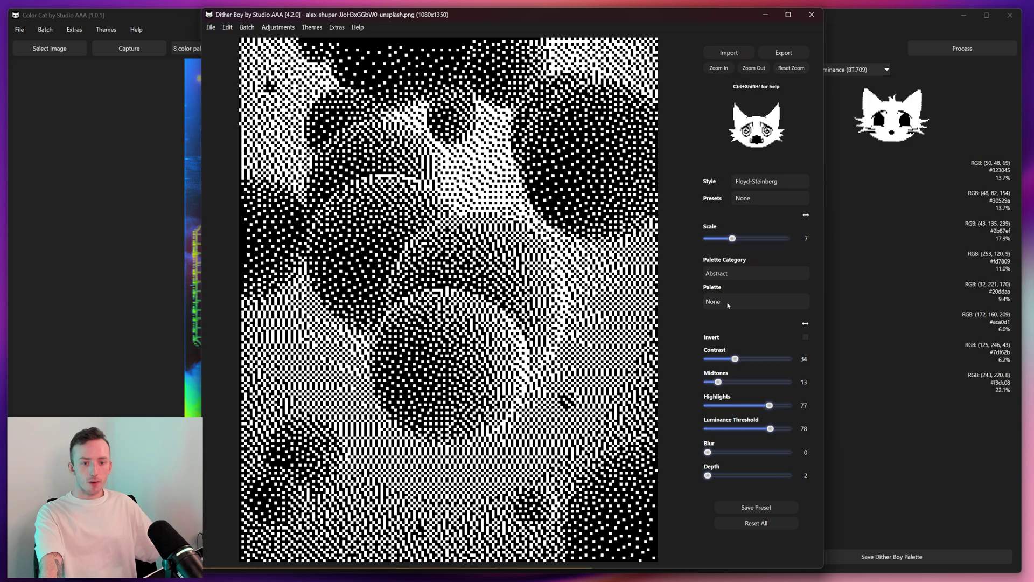
pyautogui.click(728, 305)
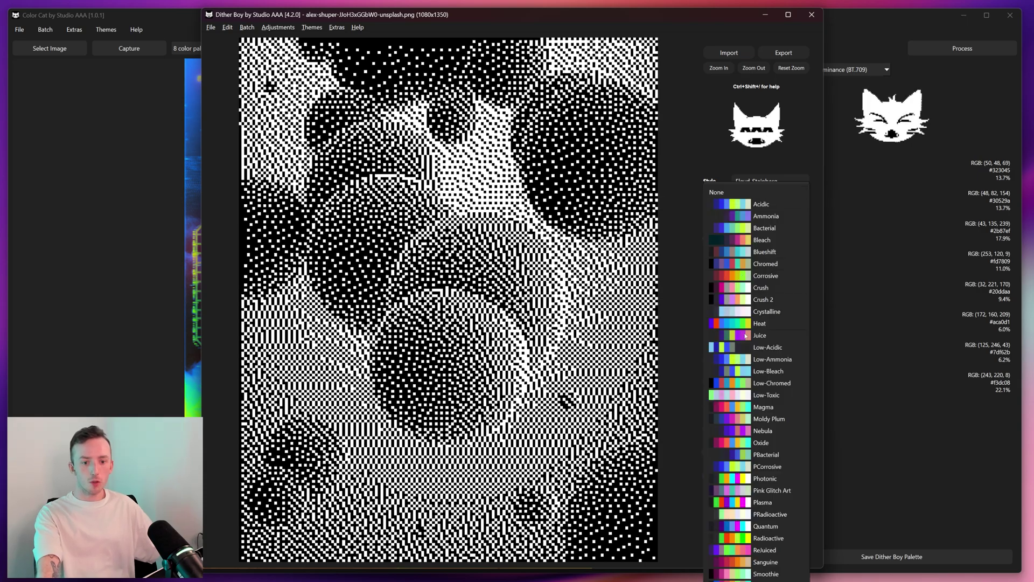
# Step: Apply the Thermal palette to the spheres and raise the depth to 9
pyautogui.scroll(-5, 716, 303)
pyautogui.click(717, 302)
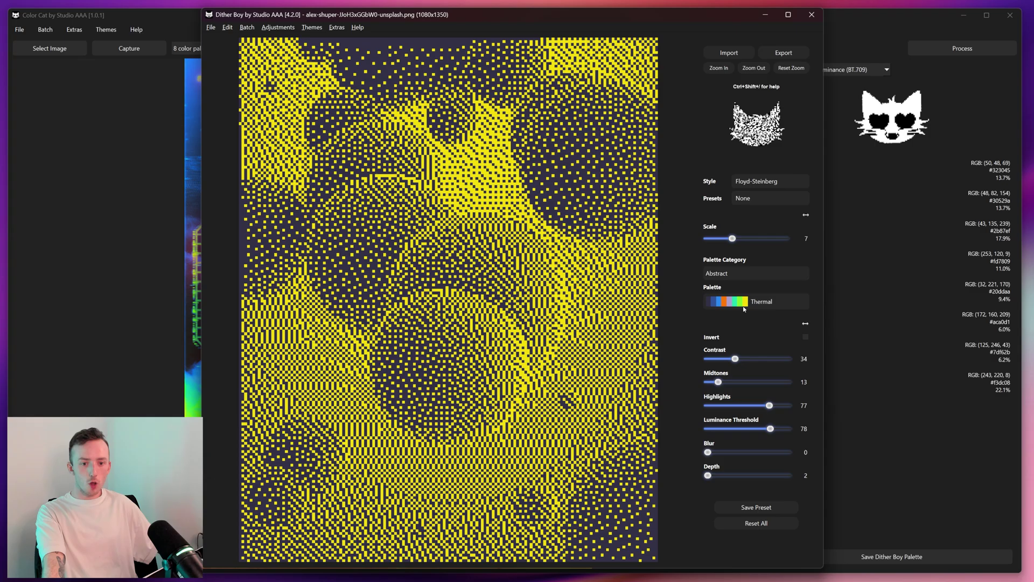
pyautogui.moveTo(709, 475); pyautogui.dragTo(720, 477)
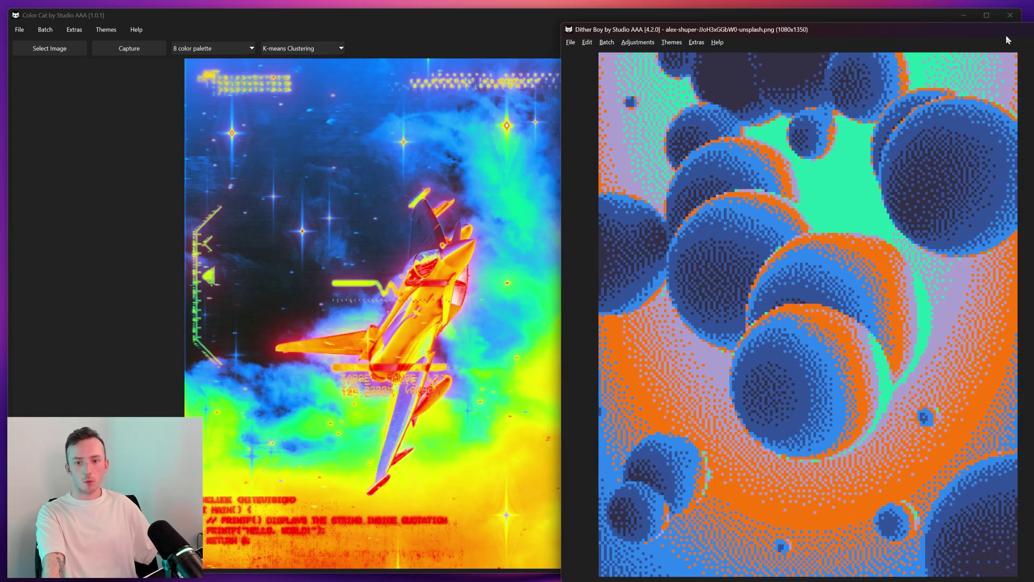
pyautogui.moveTo(1005, 37); pyautogui.dragTo(975, 31)
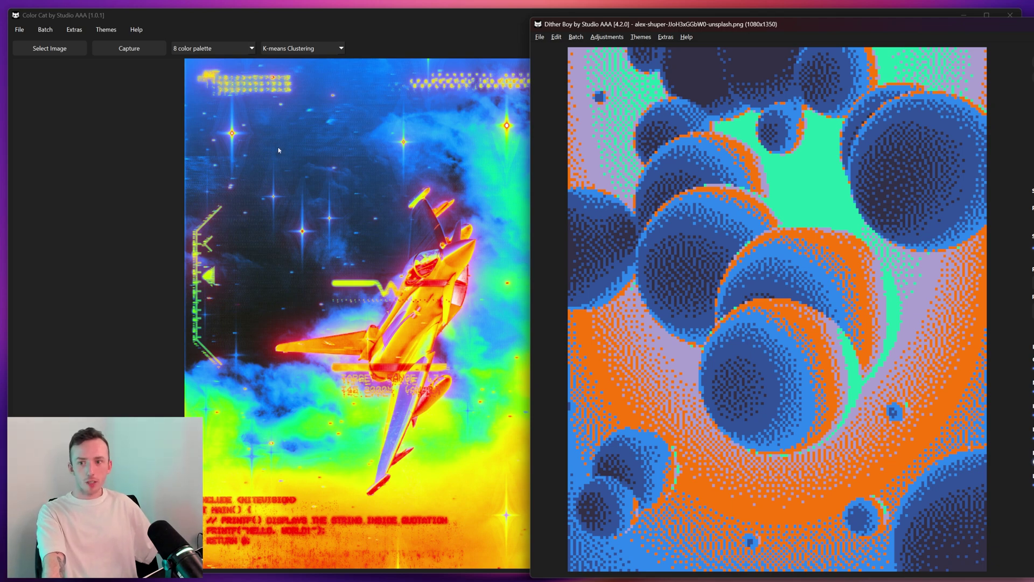
pyautogui.moveTo(917, 25)
pyautogui.mouseDown()
pyautogui.moveTo(713, 36)
pyautogui.moveTo(576, 17)
pyautogui.mouseUp()
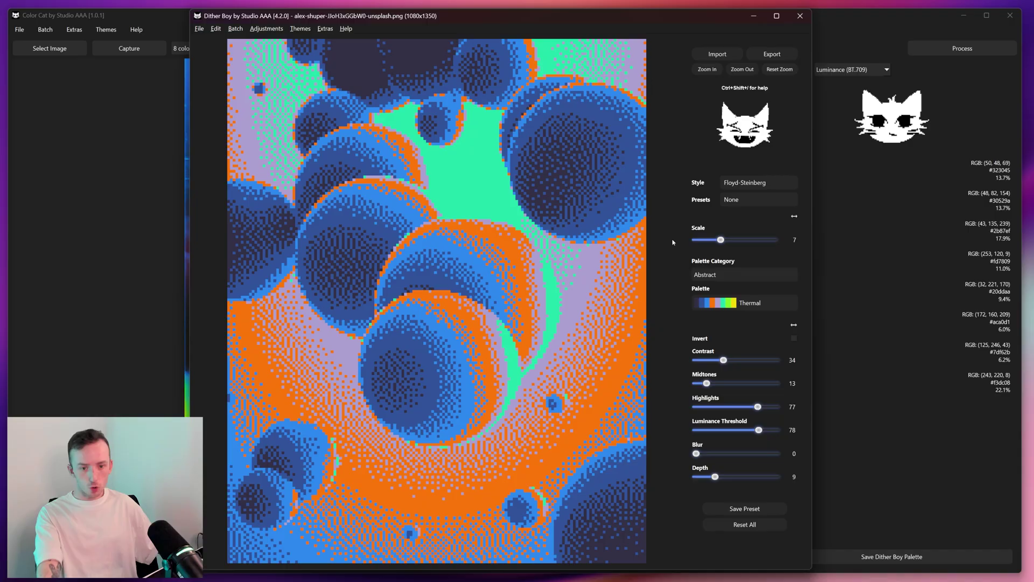
pyautogui.click(715, 477)
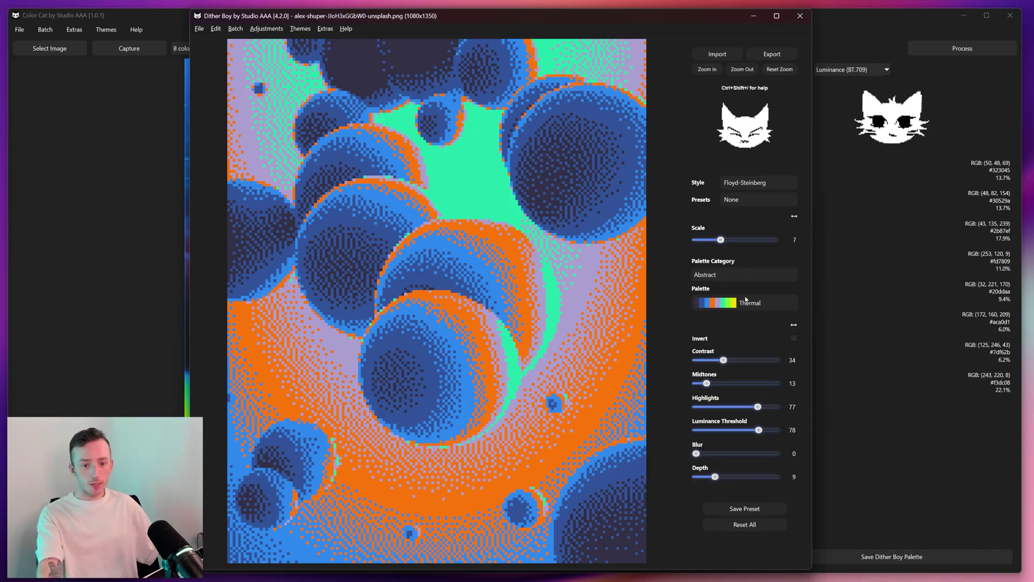
# Step: Switch the dithering style to Bayer-Ordered and minimise Dither Boy
pyautogui.click(747, 188)
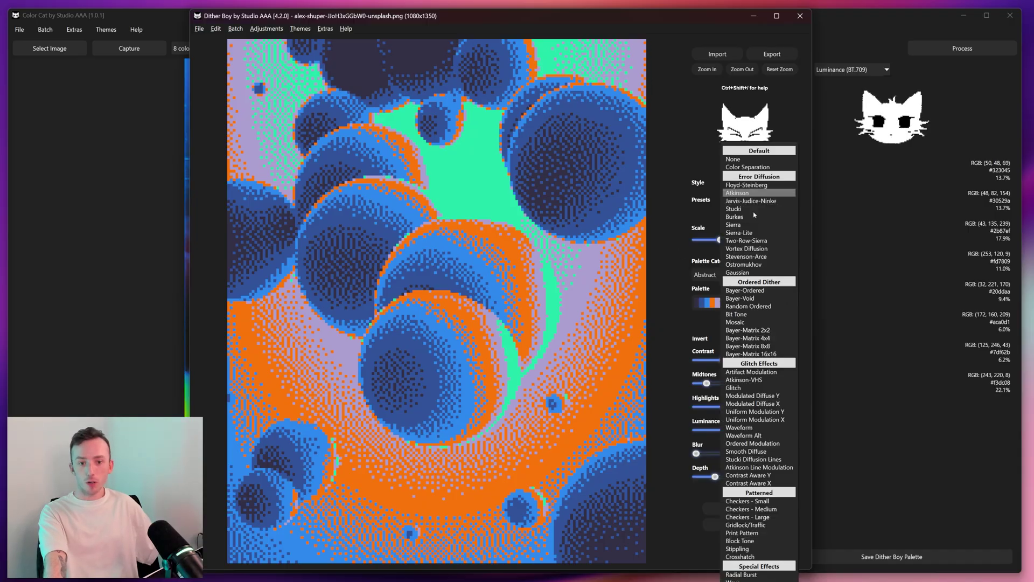
pyautogui.click(746, 295)
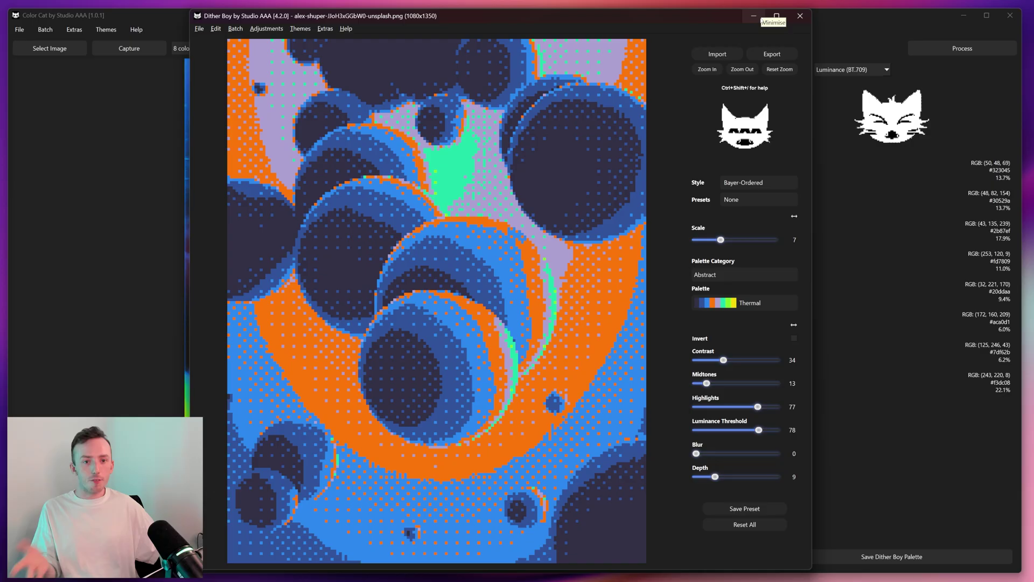
pyautogui.click(761, 21)
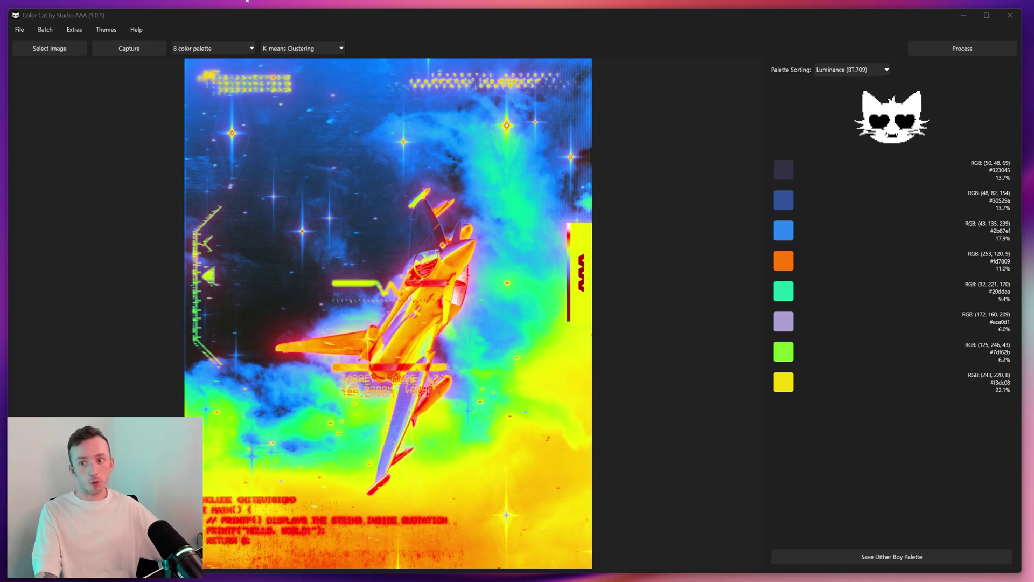
# Step: Look through the Batch menu and the palette size, algorithm and sorting lists
pyautogui.click(45, 29)
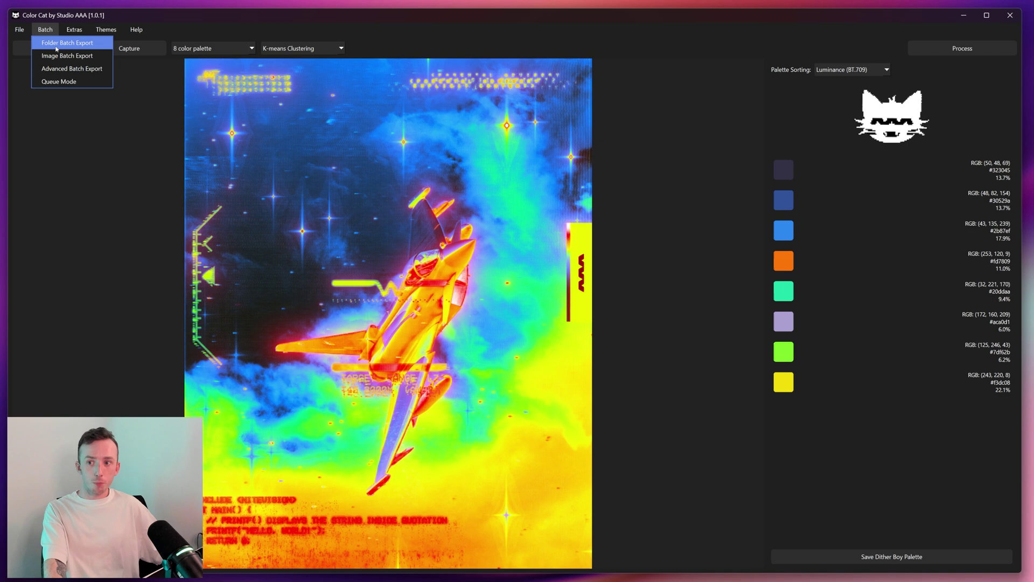
pyautogui.click(319, 122)
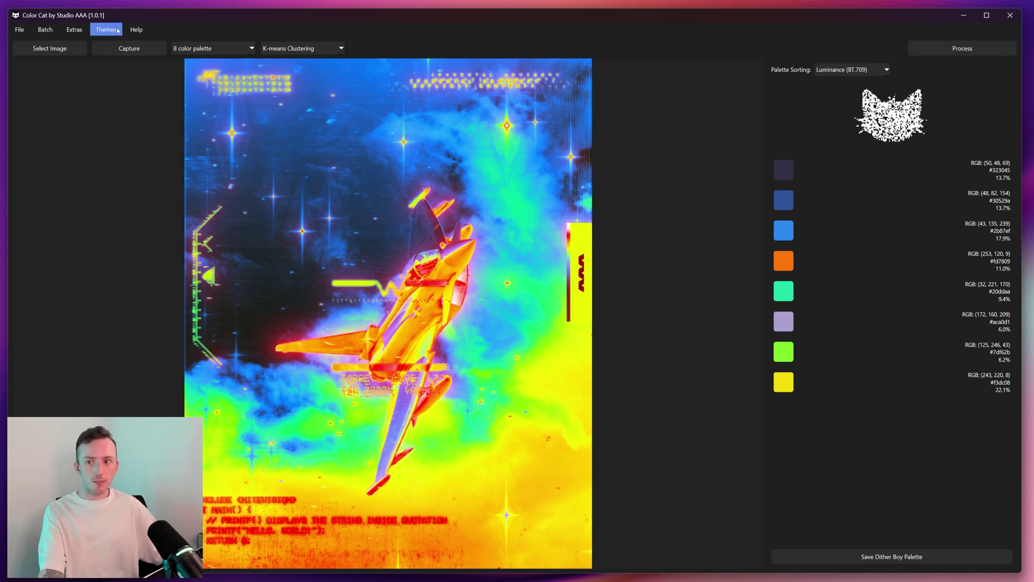
pyautogui.click(232, 49)
pyautogui.click(318, 49)
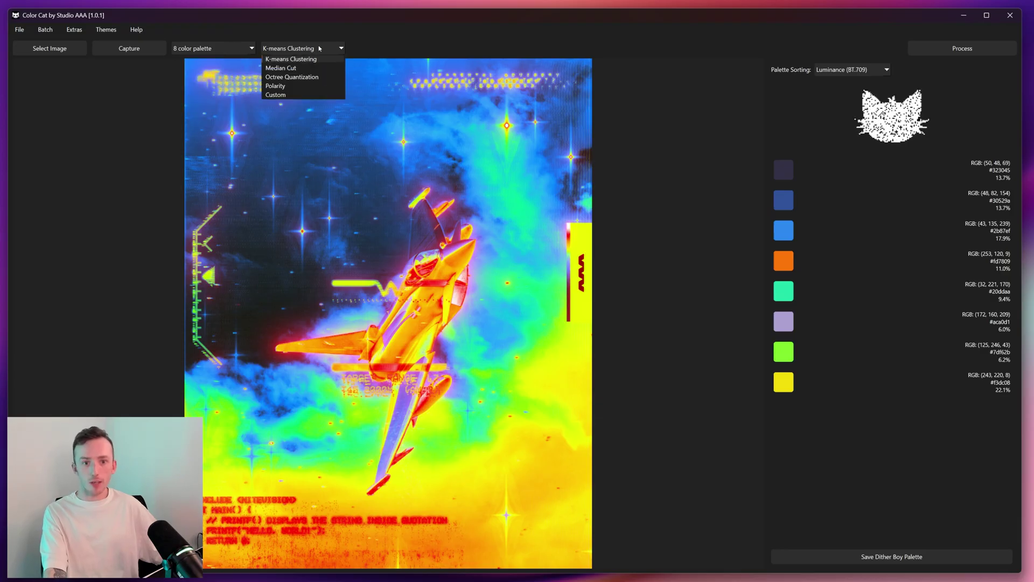
pyautogui.click(820, 70)
# Step: Open Batch > Advanced Batch Export
pyautogui.click(45, 30)
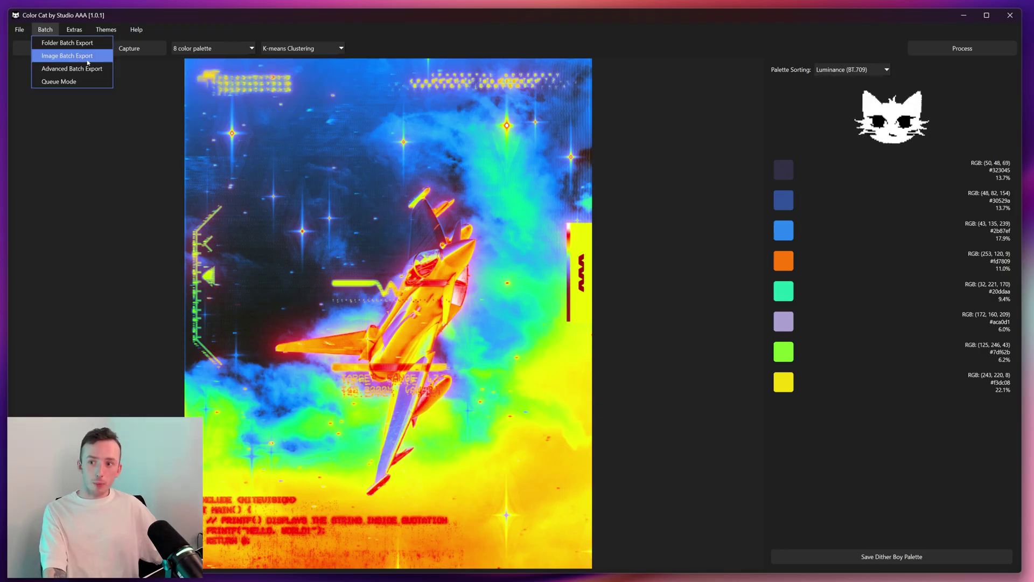
pyautogui.click(255, 79)
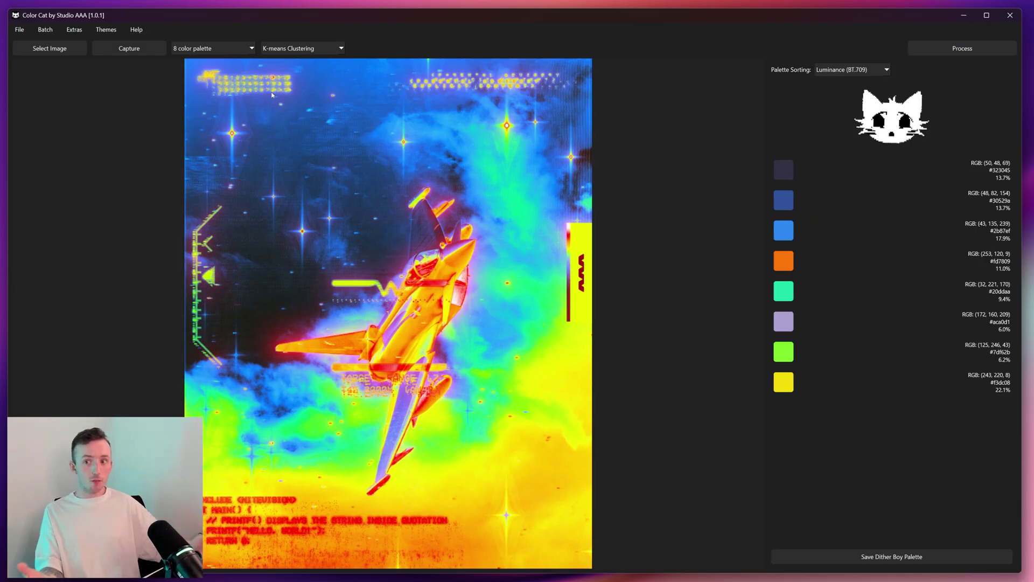
pyautogui.click(46, 29)
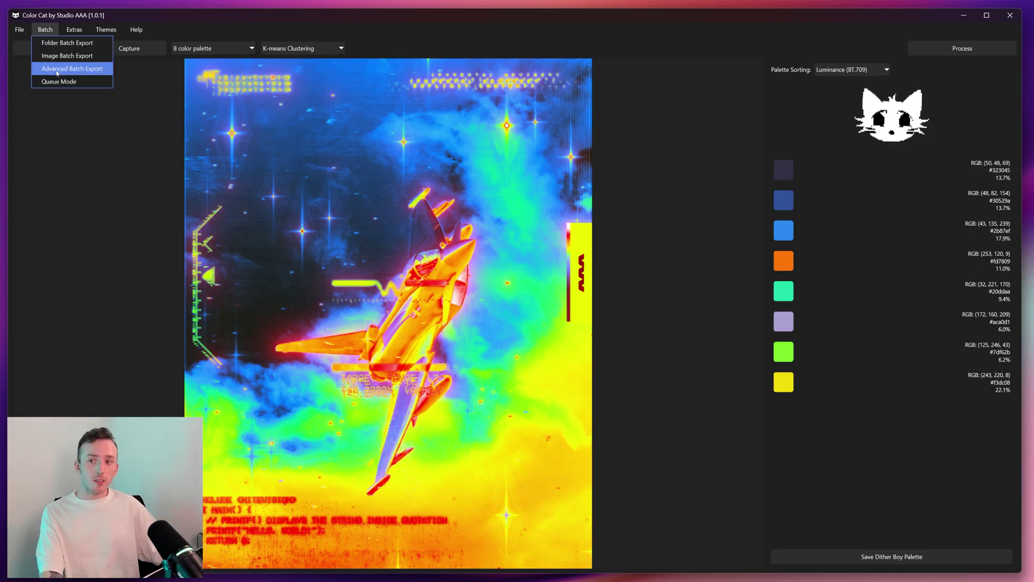
pyautogui.click(57, 71)
# Step: Enter Fire as the batch export category and leave palette sorting on Luminance (BT.709)
pyautogui.moveTo(577, 156)
pyautogui.mouseDown()
pyautogui.moveTo(564, 90)
pyautogui.moveTo(577, 120)
pyautogui.mouseUp()
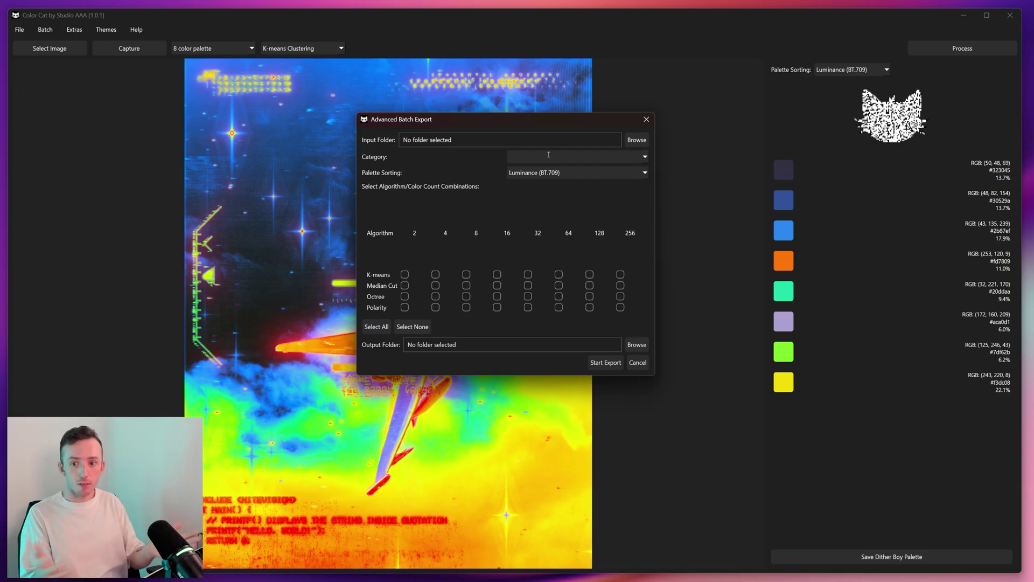
pyautogui.write('Fire')
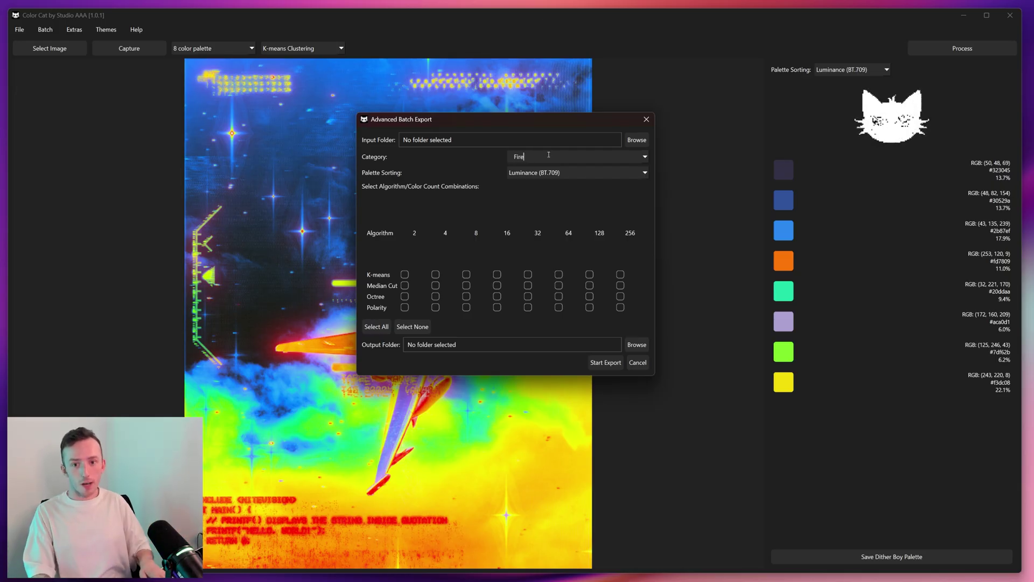
pyautogui.click(571, 169)
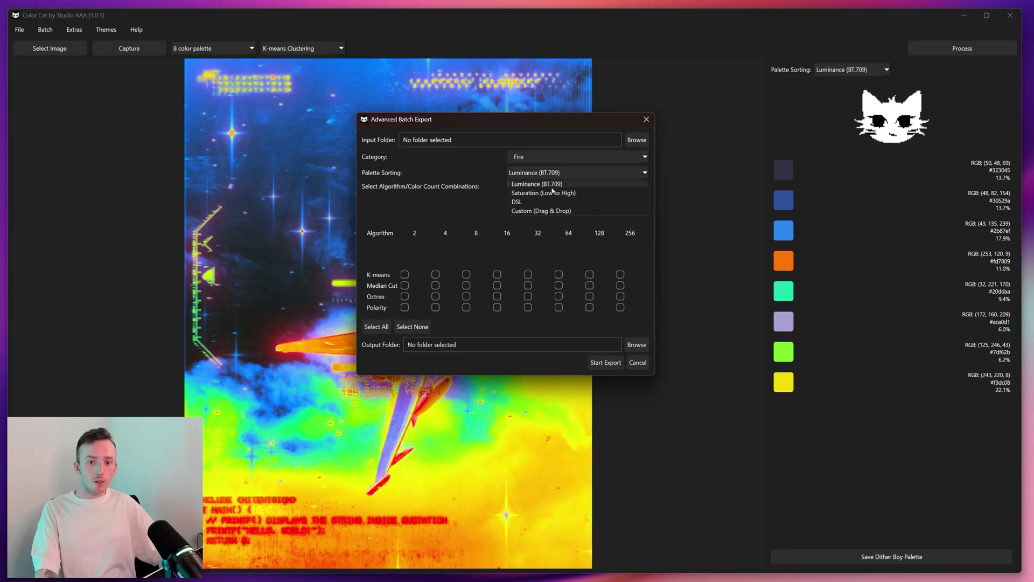
pyautogui.click(558, 184)
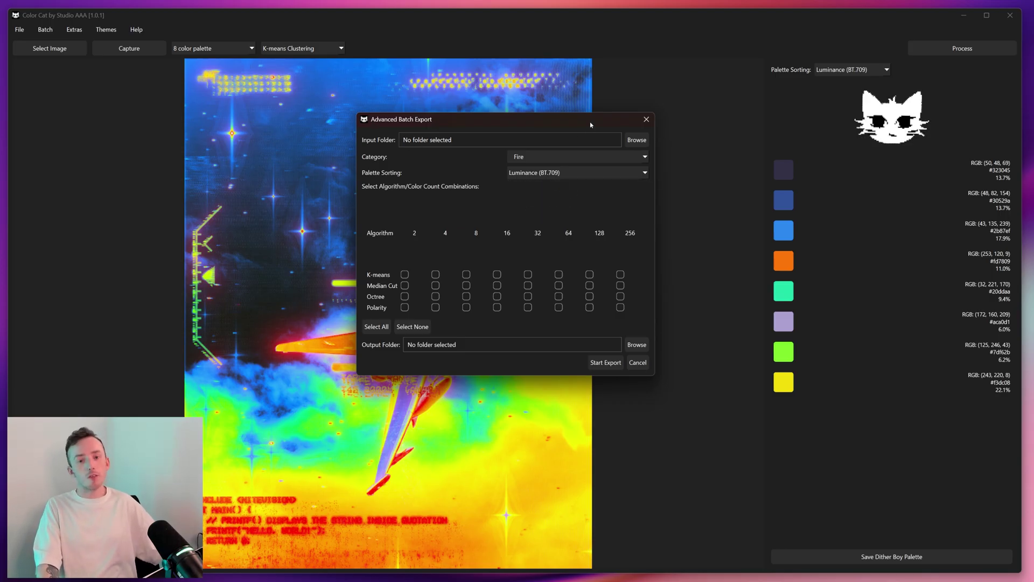
# Step: Tick K-means 2, Polarity 8 and Median Cut 128, then cancel without exporting
pyautogui.click(405, 275)
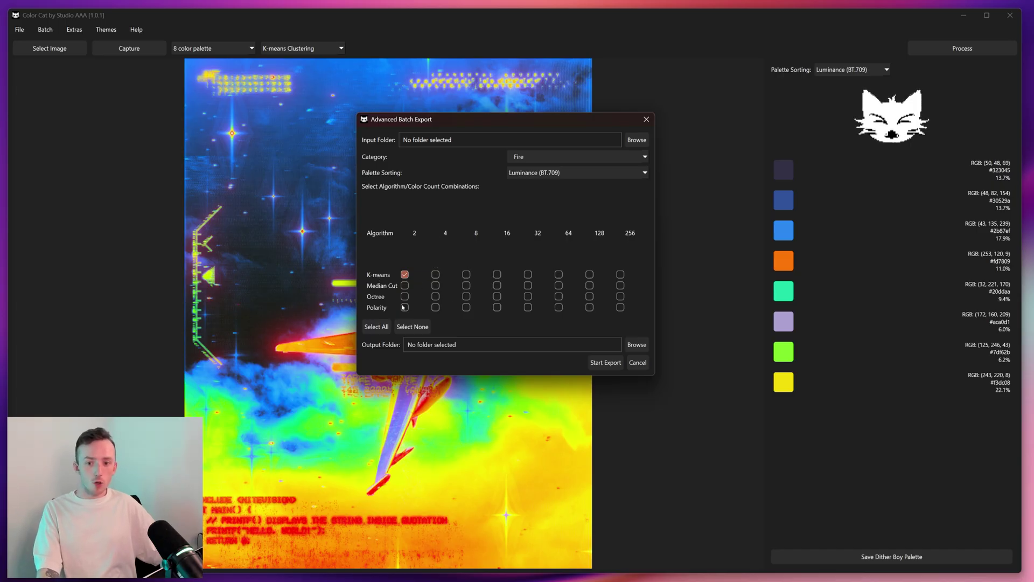
pyautogui.click(466, 308)
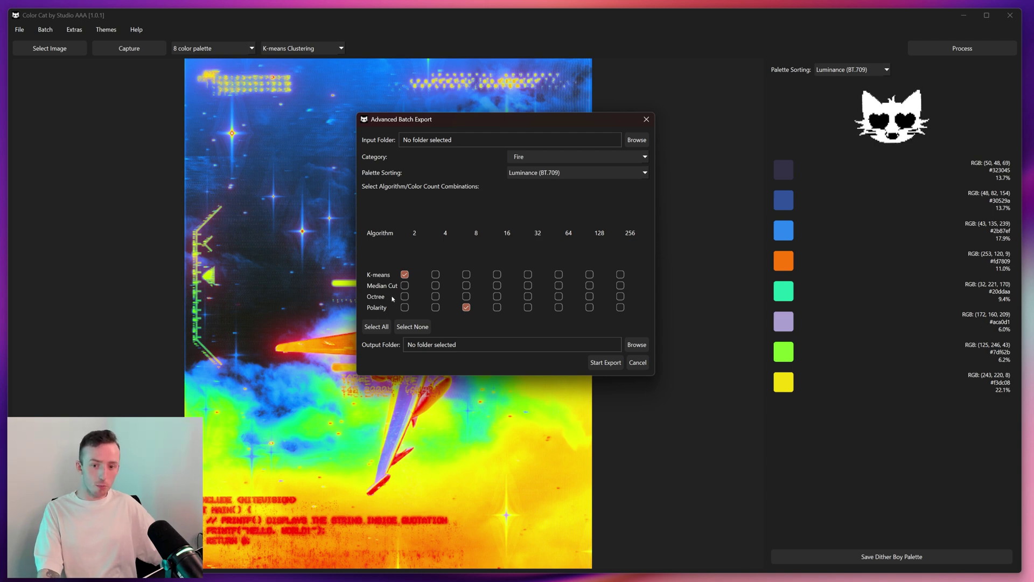
pyautogui.click(591, 286)
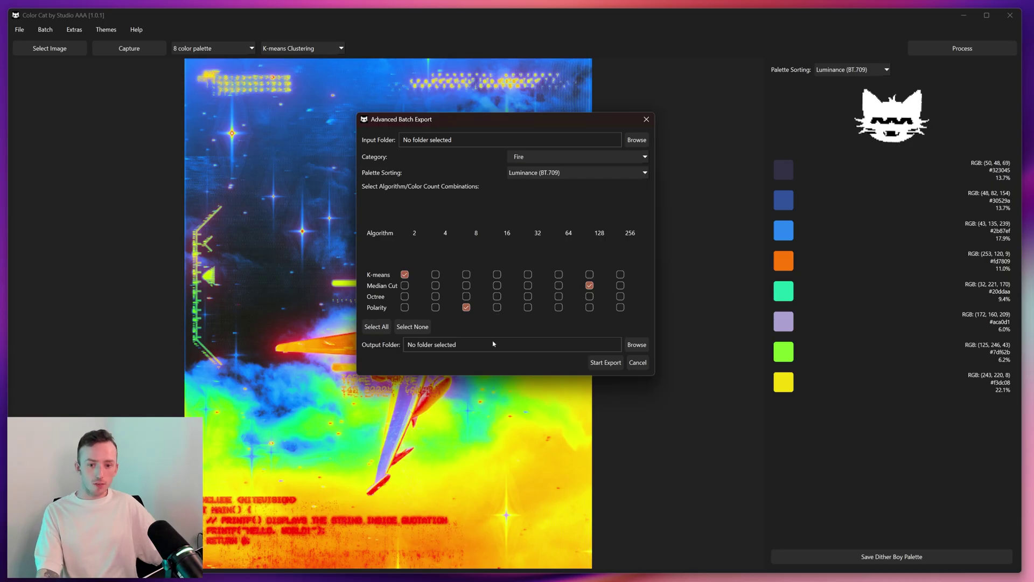
pyautogui.press('Tab')
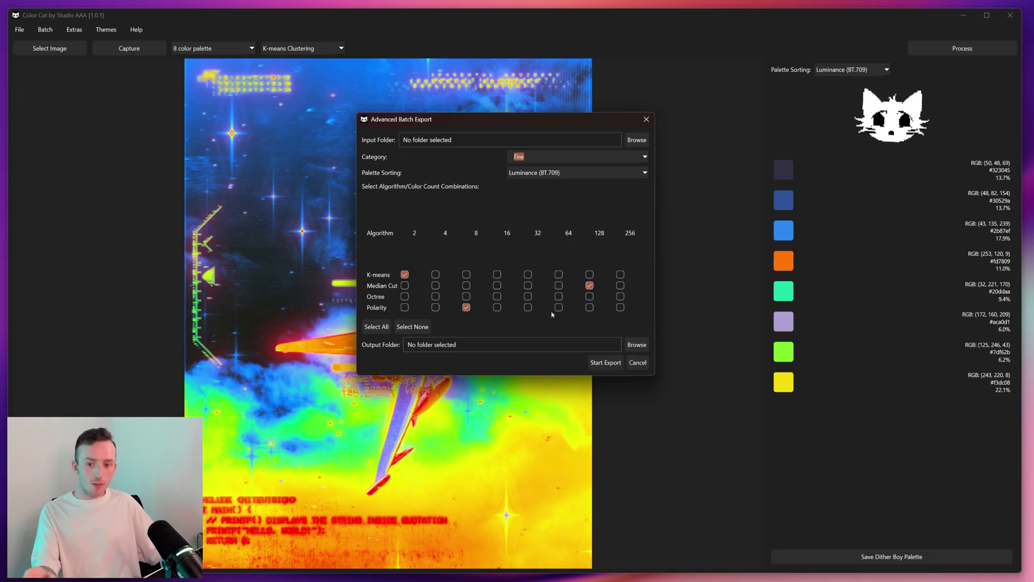
pyautogui.click(646, 366)
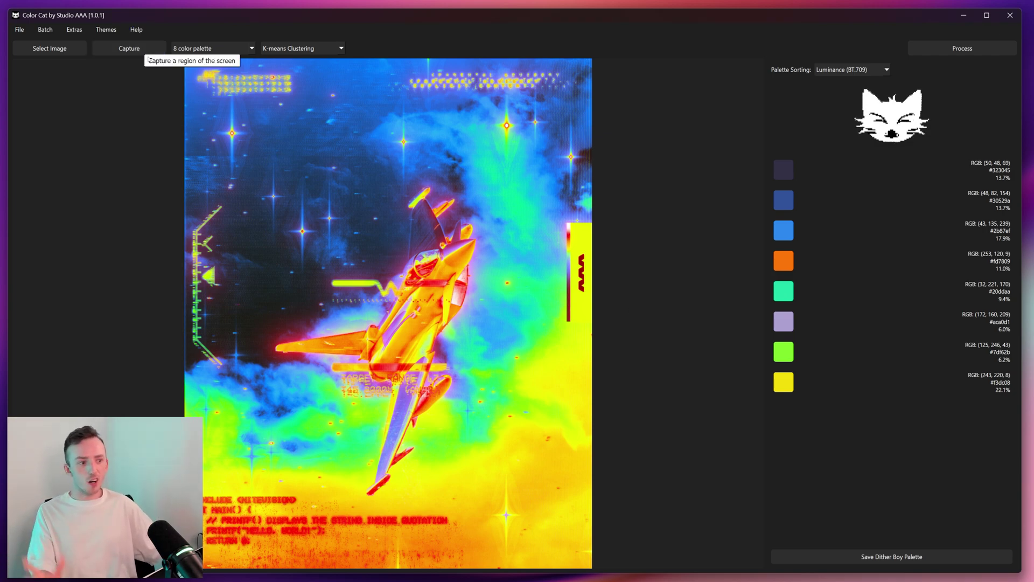
# Step: Scroll the X feed to the 'Make palette in Color Cat' post and enlarge its CD image
pyautogui.click(145, 56)
pyautogui.moveTo(610, 81)
pyautogui.mouseDown()
pyautogui.moveTo(680, 70)
pyautogui.moveTo(671, 58)
pyautogui.mouseUp()
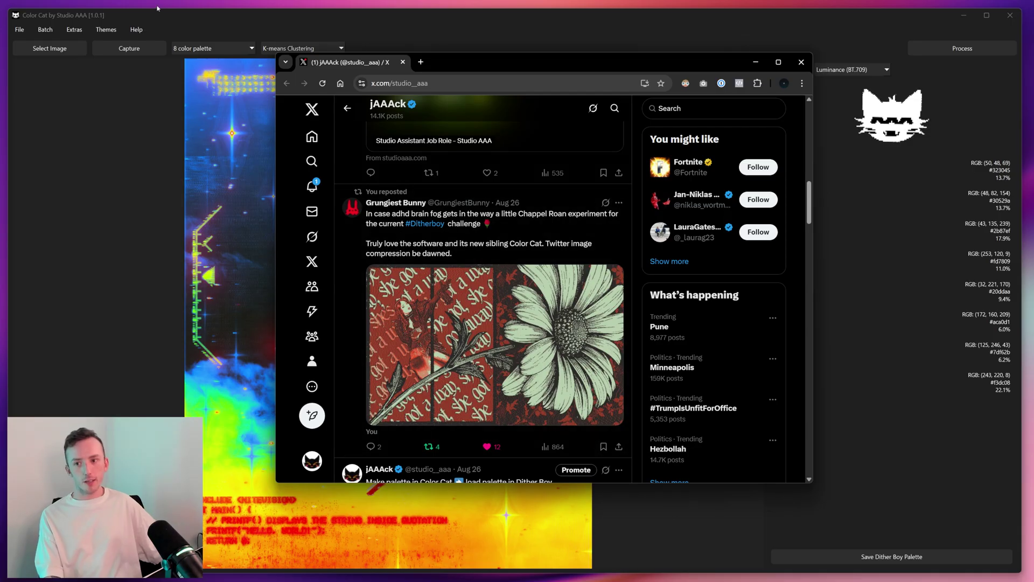
pyautogui.click(127, 53)
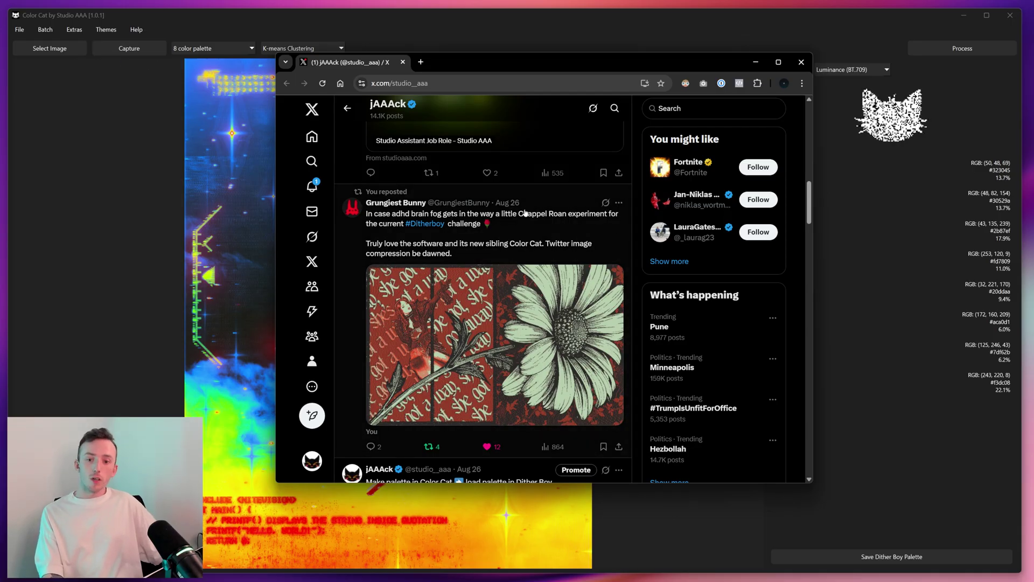
pyautogui.scroll(-5, 525, 213)
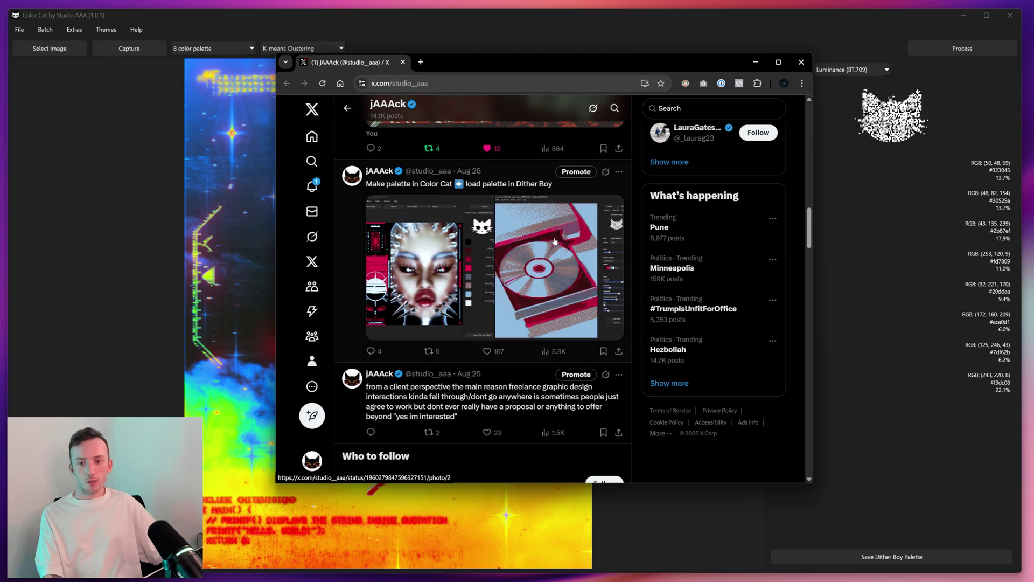
pyautogui.click(558, 239)
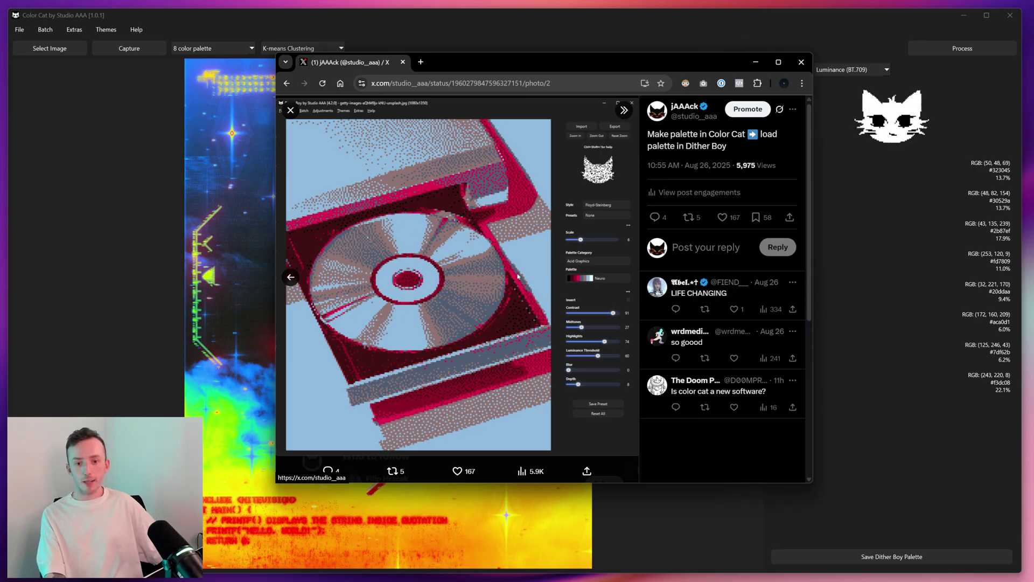
# Step: Apply the Acid Graphics category's Neuro palette to the spheres image in Dither Boy
pyautogui.hotkey('alt', 'Tab')
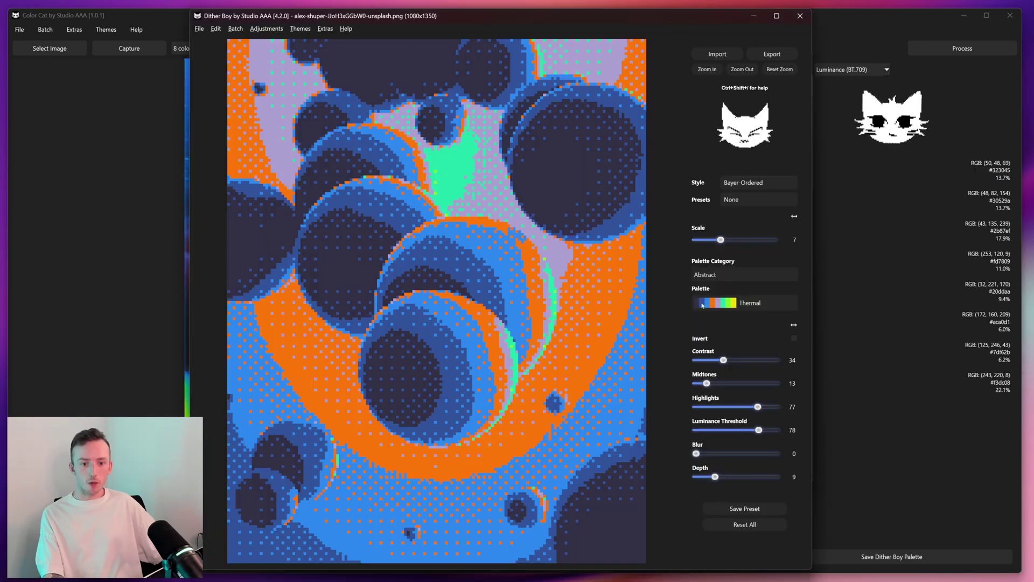
pyautogui.click(725, 302)
pyautogui.click(724, 306)
pyautogui.click(730, 270)
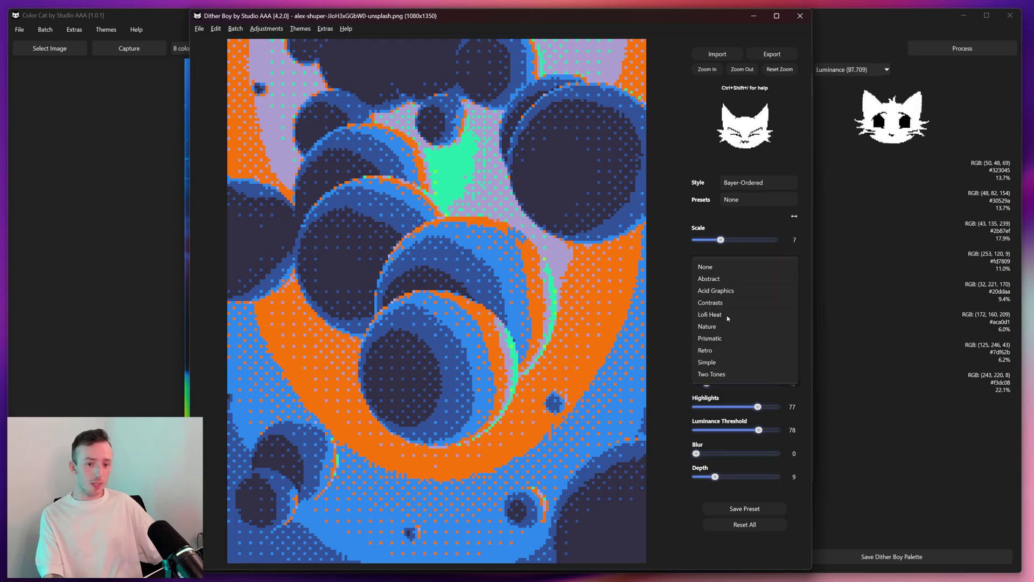
pyautogui.click(716, 290)
pyautogui.click(725, 303)
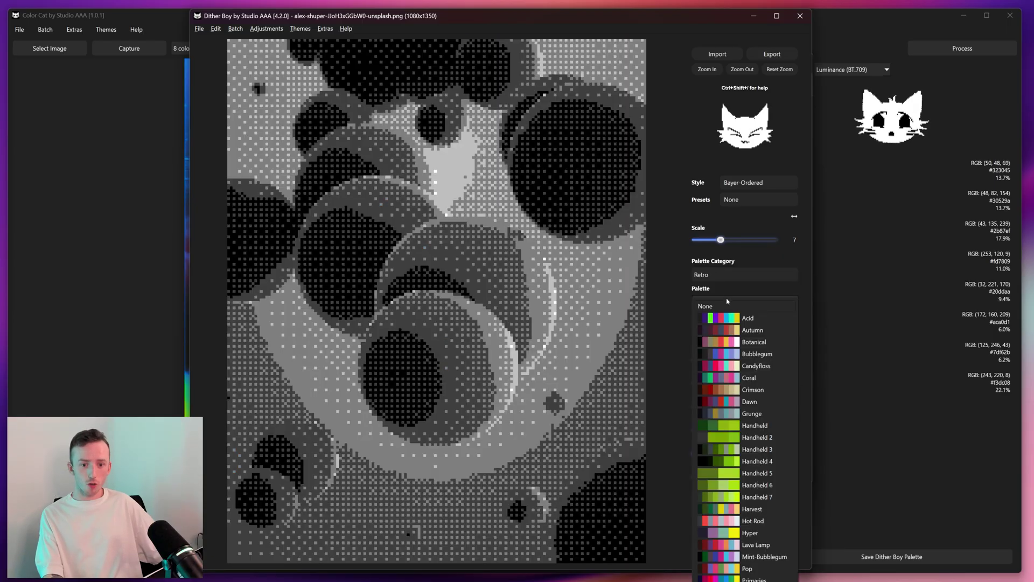
pyautogui.click(709, 472)
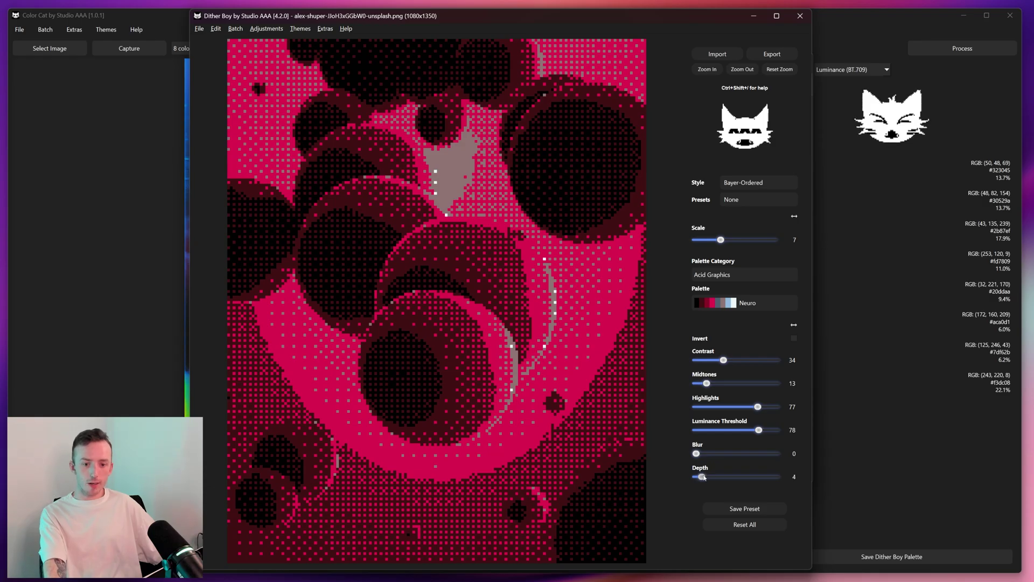
# Step: Increase the dither depth and contrast, then move Dither Boy to the right side
pyautogui.moveTo(704, 476); pyautogui.dragTo(723, 477)
pyautogui.moveTo(723, 360); pyautogui.dragTo(737, 363)
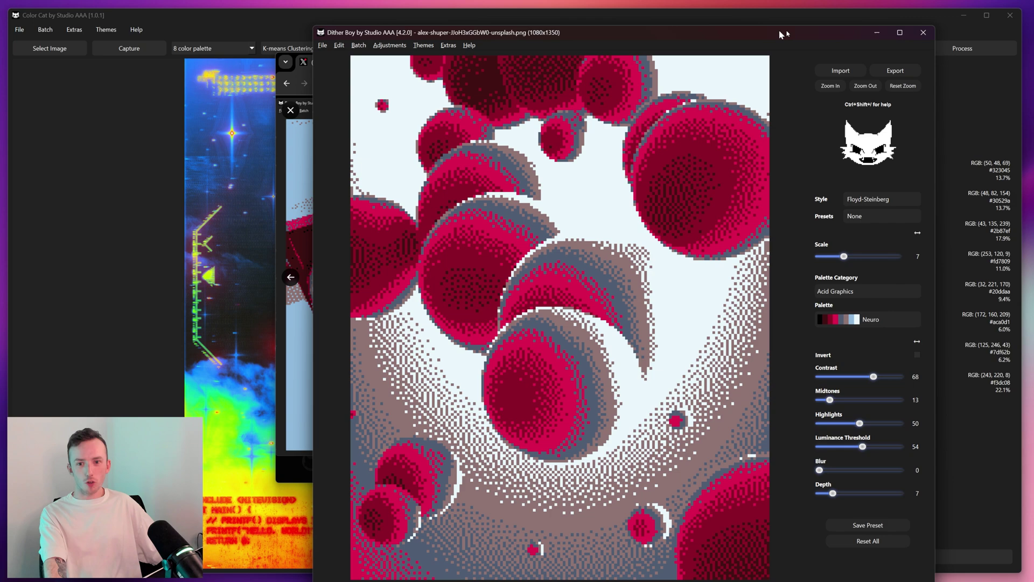
pyautogui.moveTo(783, 34)
pyautogui.mouseDown()
pyautogui.moveTo(1032, 31)
pyautogui.moveTo(997, 10)
pyautogui.moveTo(997, 19)
pyautogui.mouseUp()
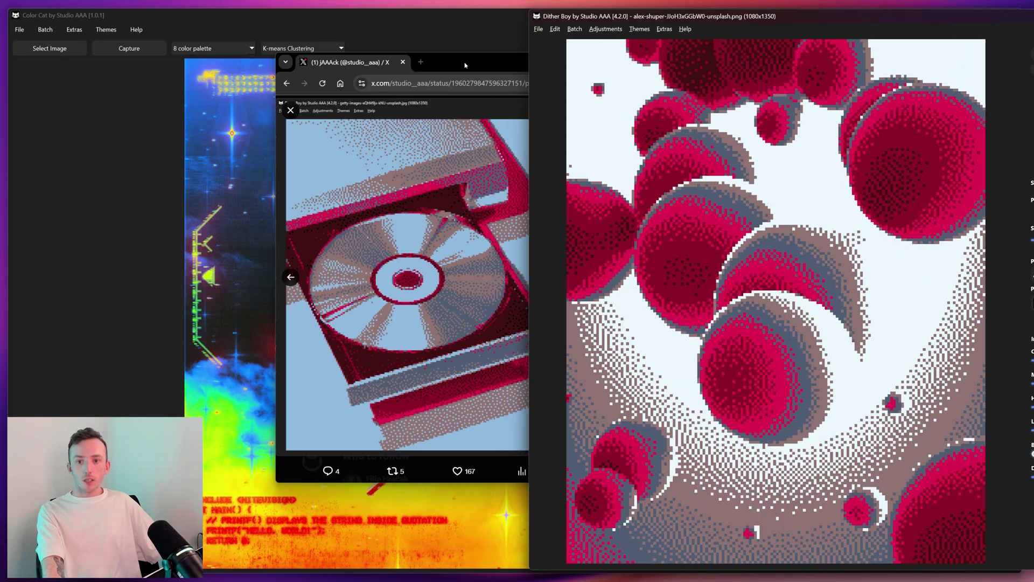
# Step: Capture the dithered CD image from the browser to get its 8-colour palette, #1f1e1f to #8eb9dc
pyautogui.click(517, 269)
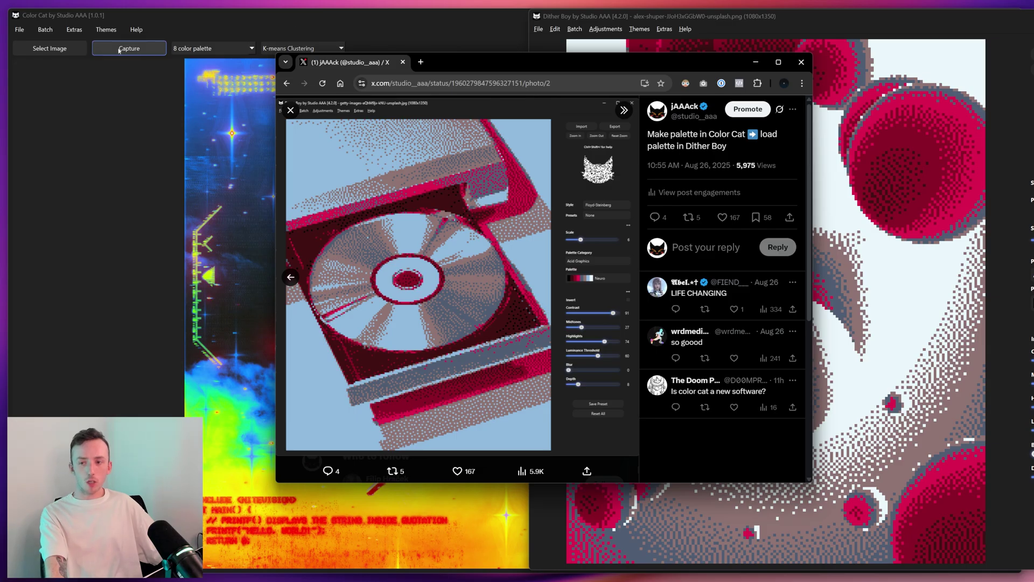
pyautogui.click(144, 43)
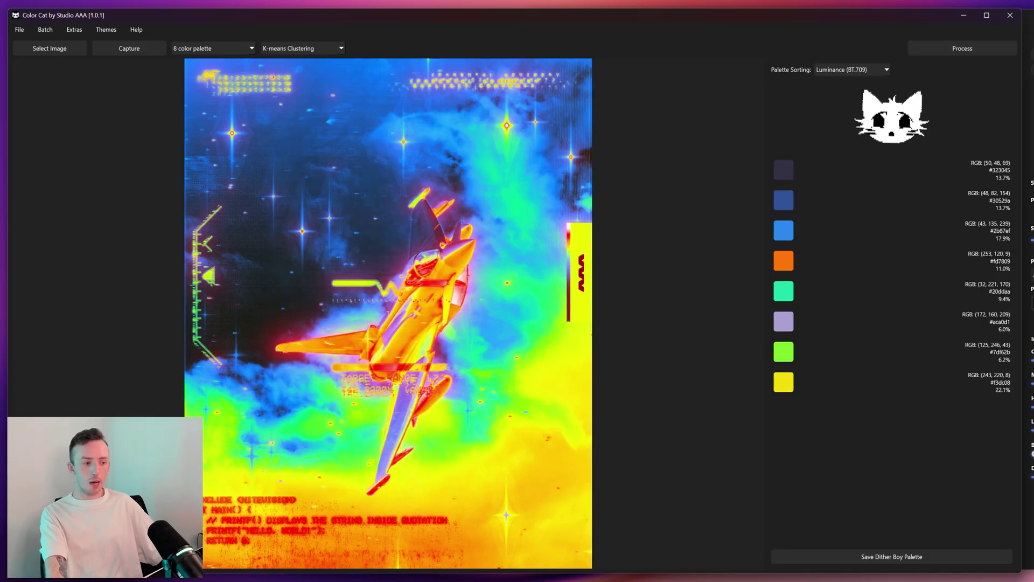
pyautogui.hotkey('alt', 'Tab')
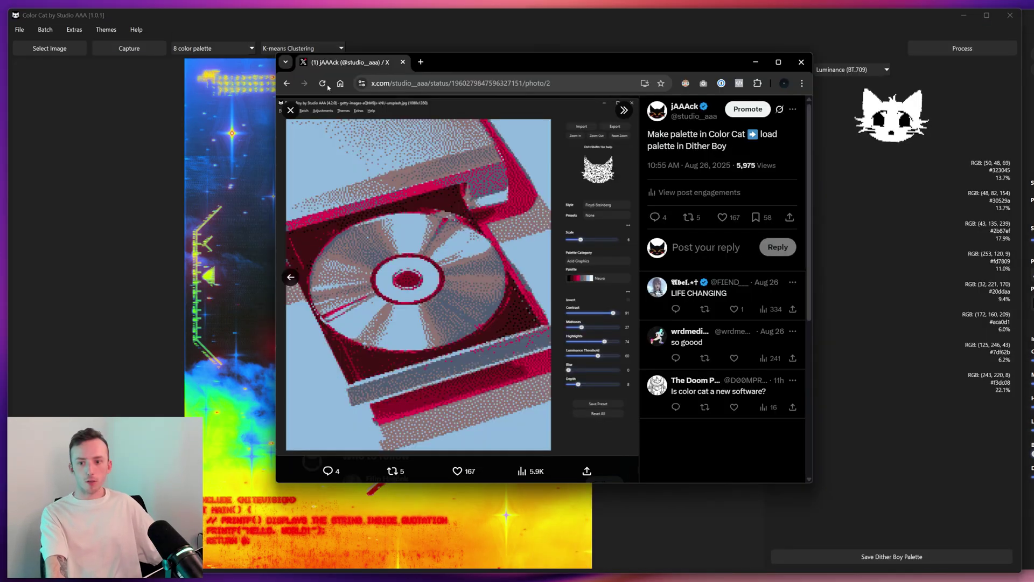
pyautogui.moveTo(491, 77); pyautogui.dragTo(579, 95)
pyautogui.moveTo(1021, 158); pyautogui.dragTo(539, 158)
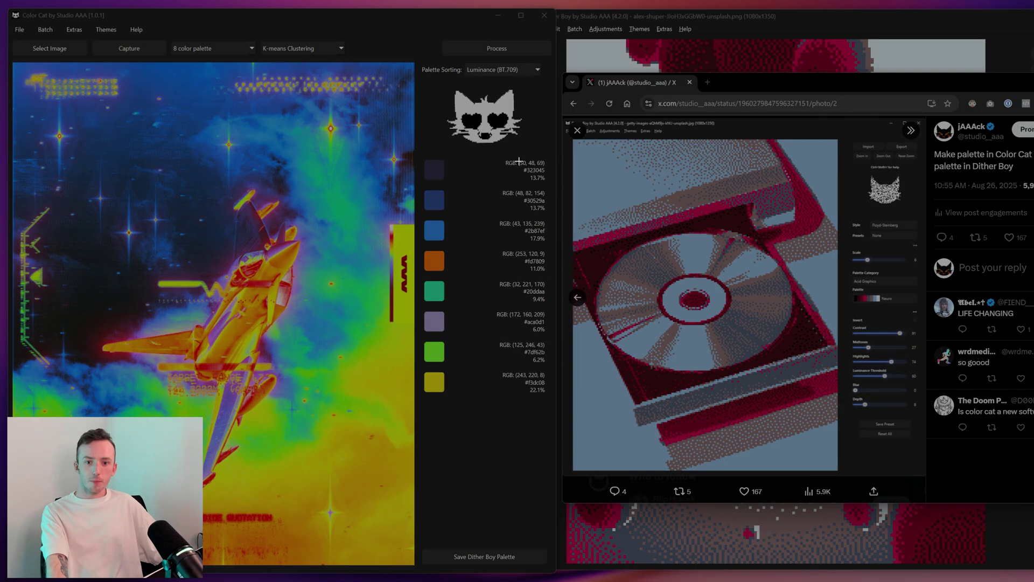
pyautogui.moveTo(595, 177); pyautogui.dragTo(833, 425)
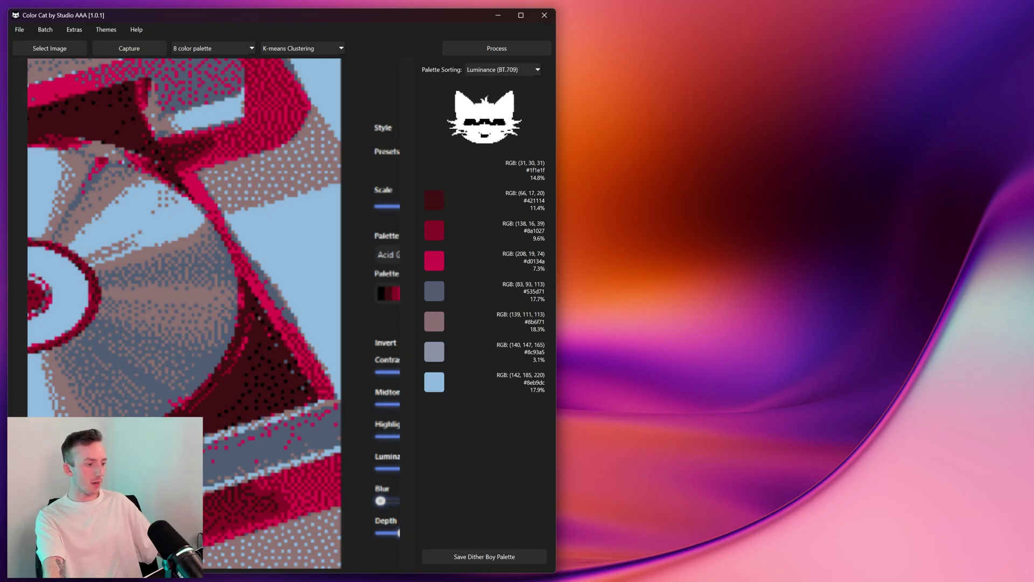
# Step: Capture the reposted flower artwork for its 8-colour palette, #2c2927 to #b5caab, then close the viewer
pyautogui.hotkey('alt', 'Tab')
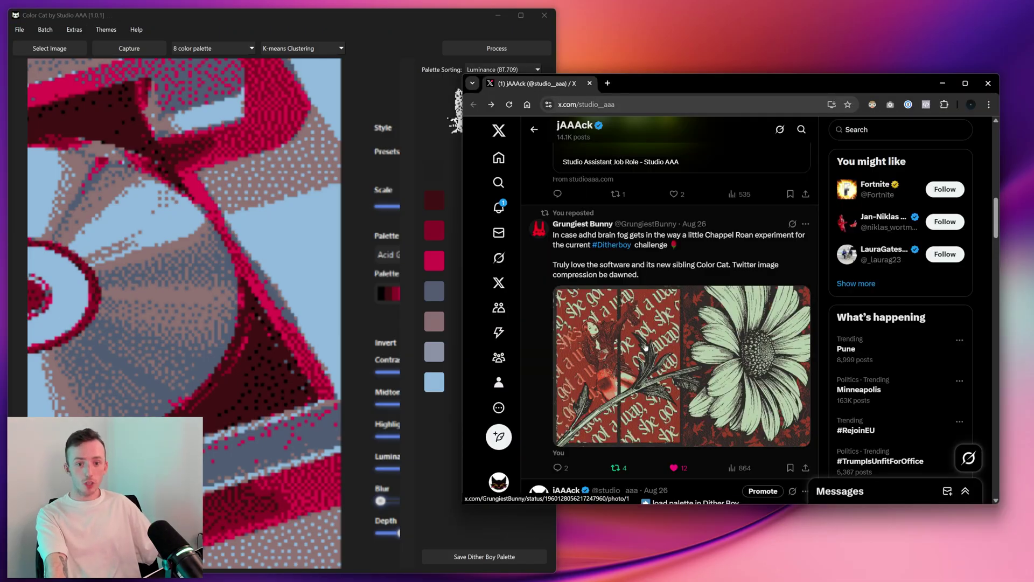
pyautogui.click(646, 347)
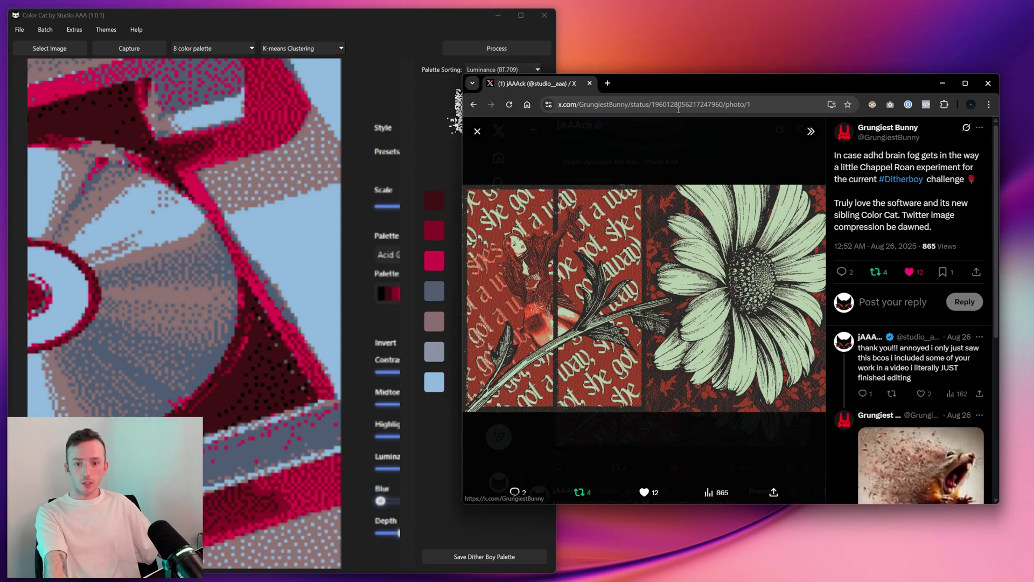
pyautogui.moveTo(649, 84); pyautogui.dragTo(763, 87)
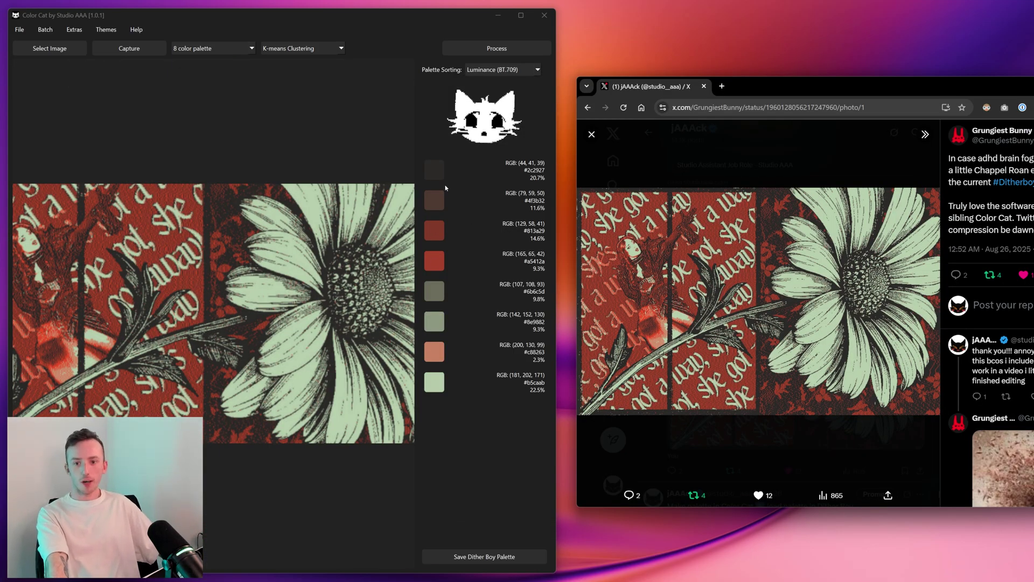
pyautogui.click(434, 261)
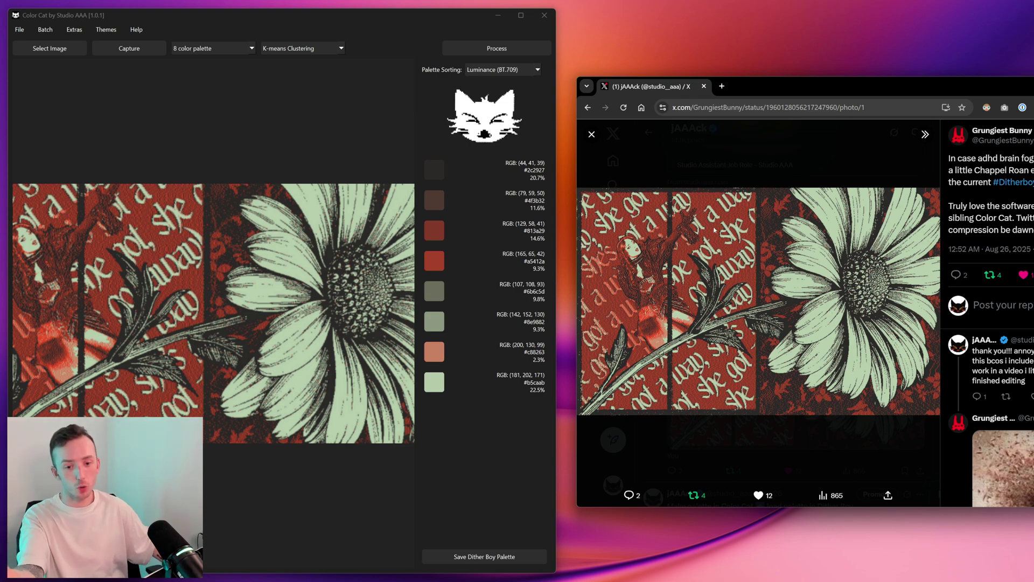
pyautogui.click(592, 134)
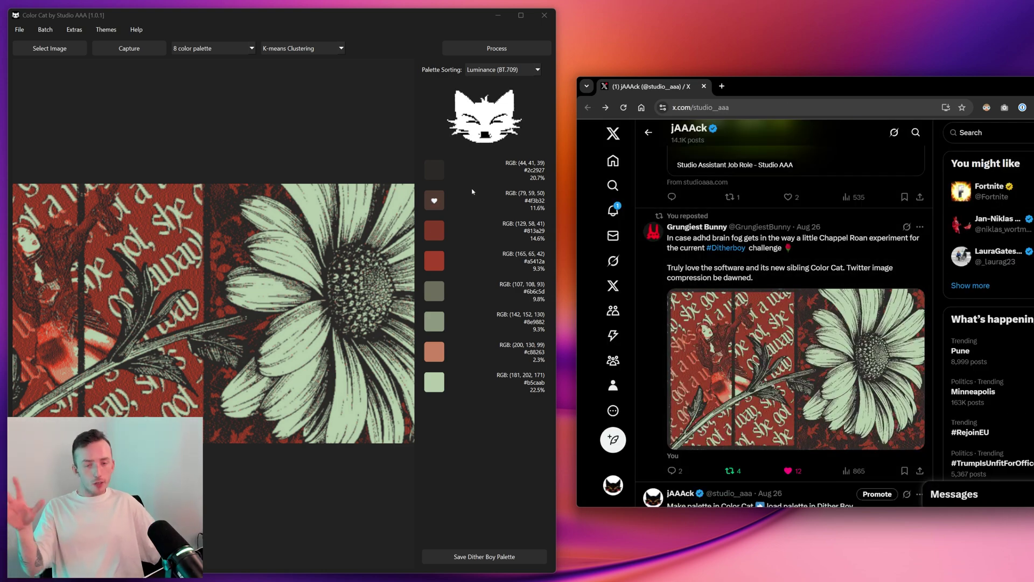
pyautogui.click(500, 183)
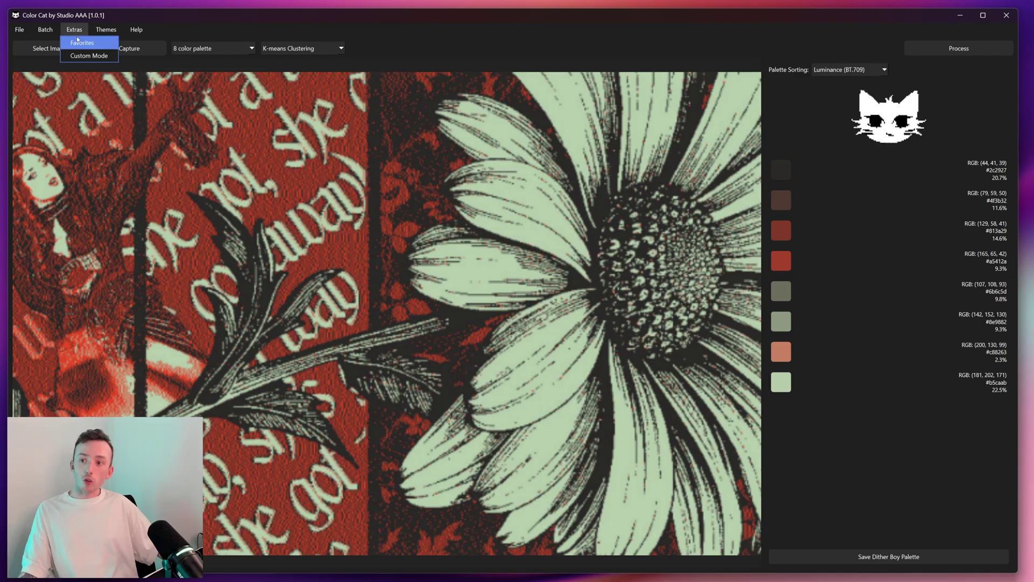
# Step: Add #813a29, #6b6c5d, #b5caab, #4f3b32, #2c2927 and #a5412a to Favorite Colors
pyautogui.click(75, 30)
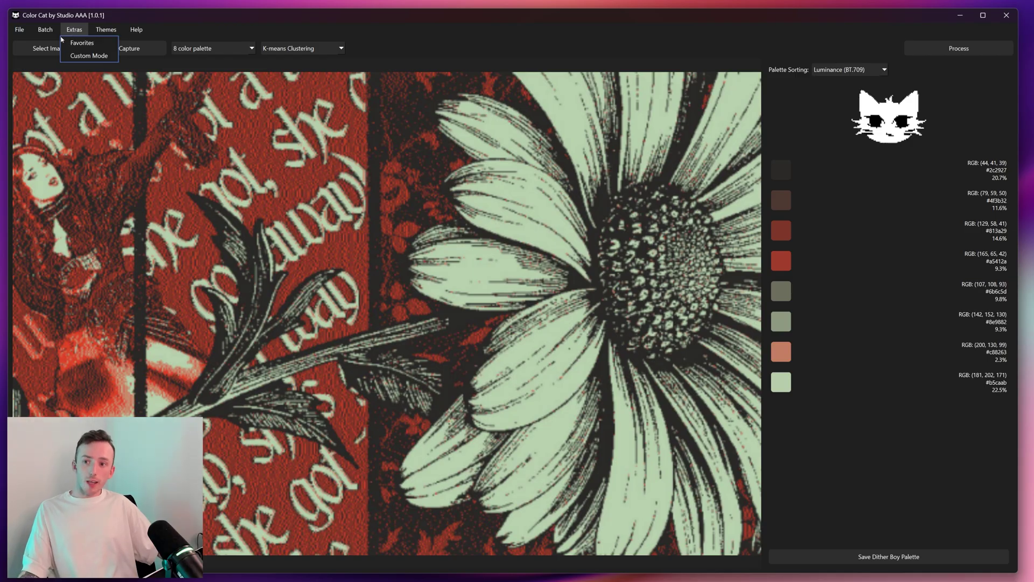
pyautogui.click(77, 44)
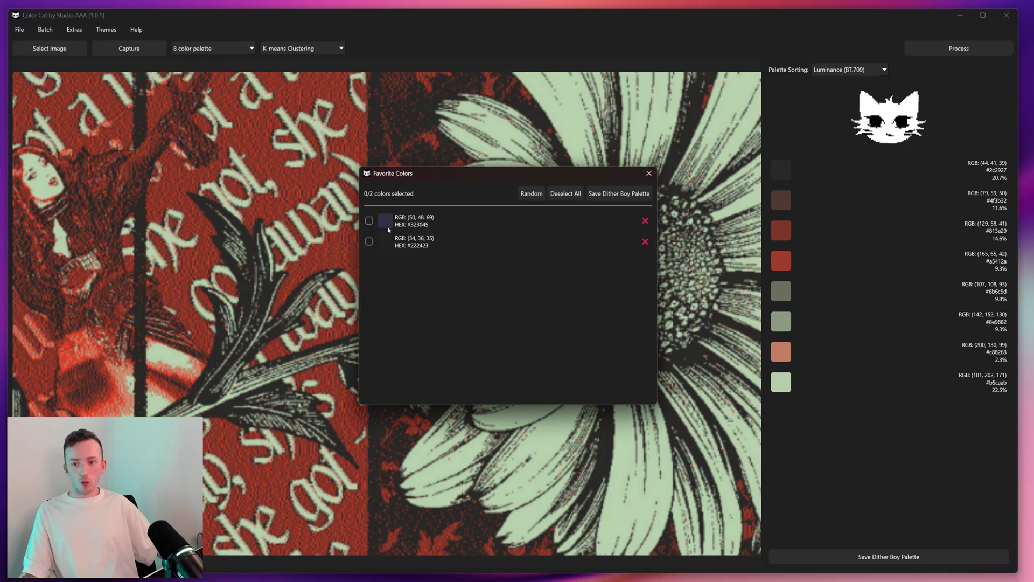
pyautogui.click(782, 234)
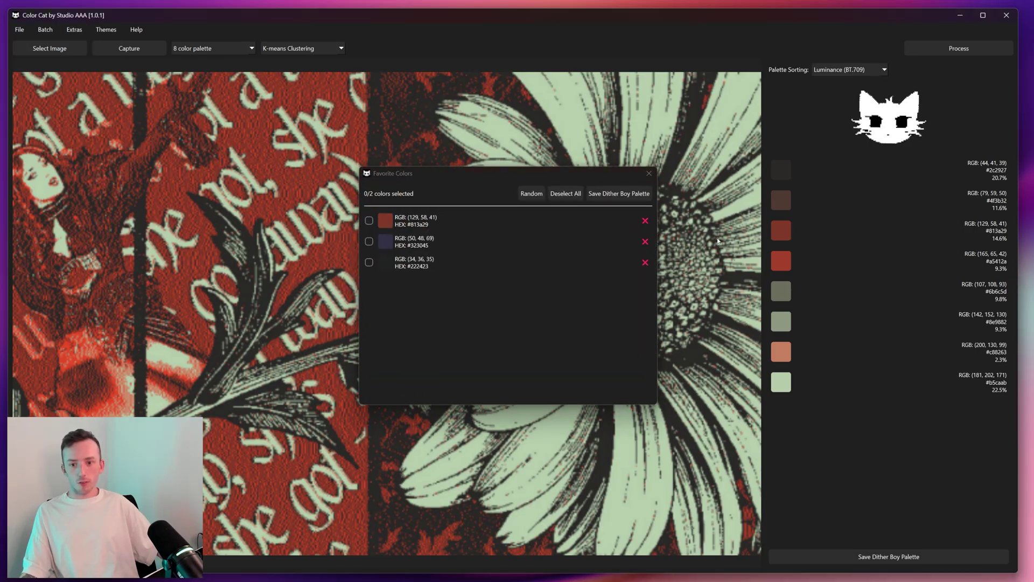
pyautogui.click(781, 290)
pyautogui.click(782, 383)
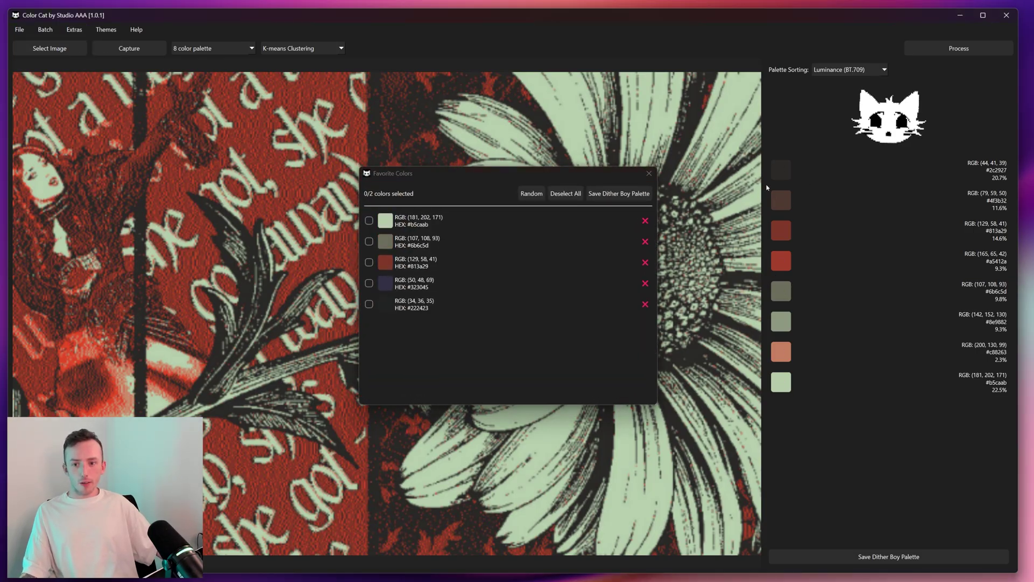
pyautogui.click(781, 201)
pyautogui.click(782, 172)
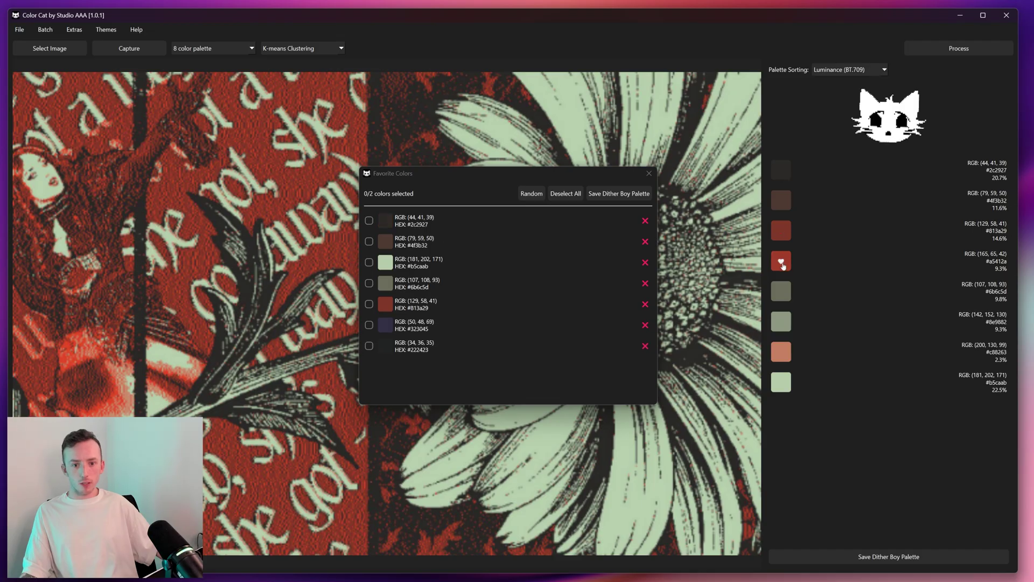
pyautogui.click(781, 262)
# Step: Try several favourite selections and Random, clear them all, then bring up the eight-swatch Custom Picker
pyautogui.click(369, 221)
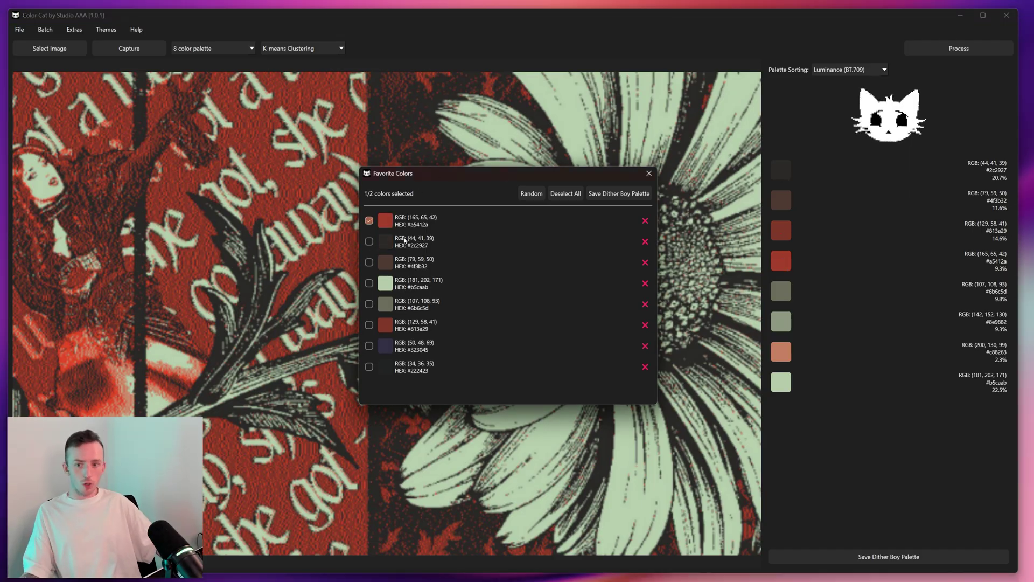
pyautogui.click(369, 221)
pyautogui.click(369, 241)
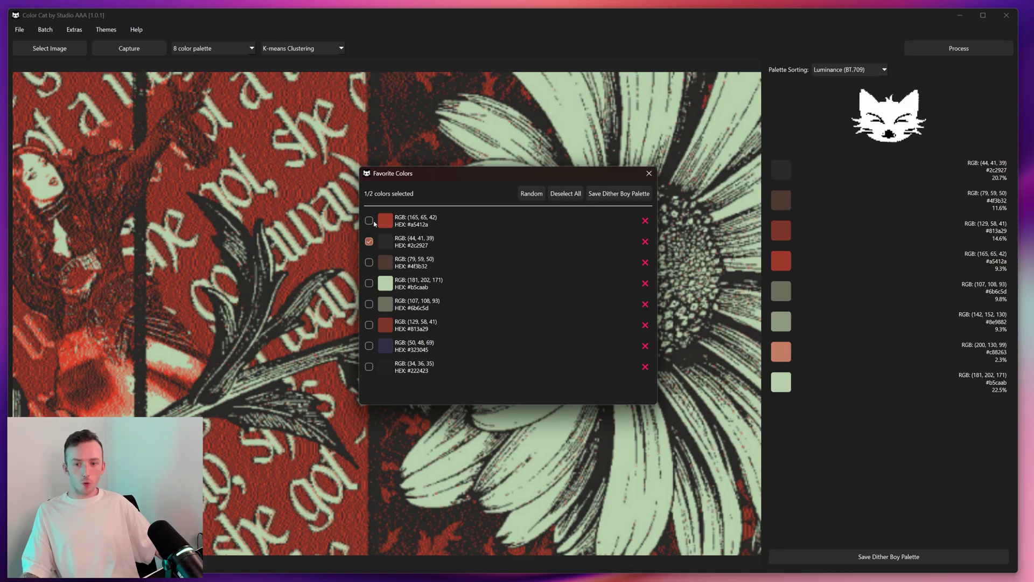
pyautogui.click(369, 346)
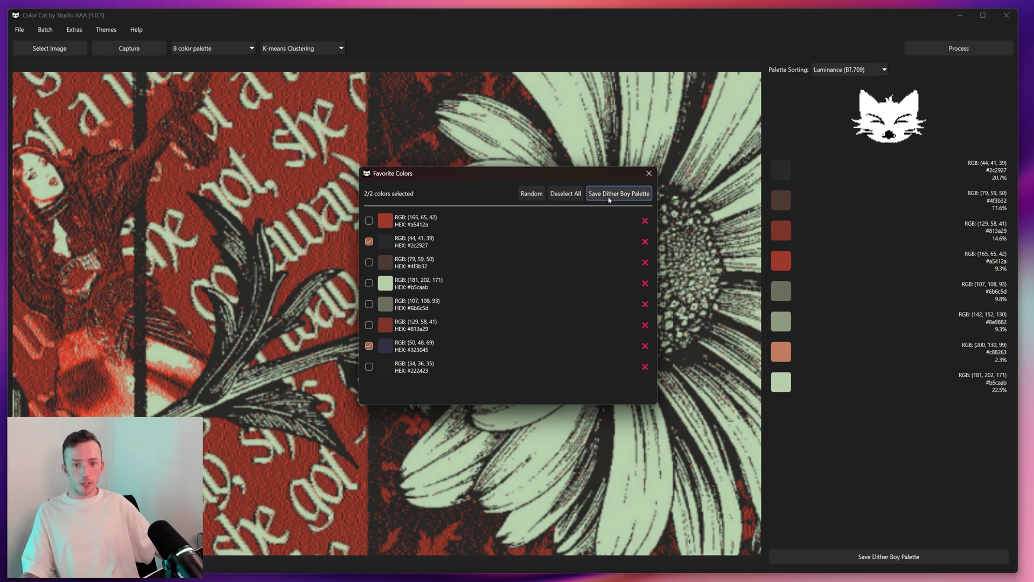
pyautogui.click(369, 283)
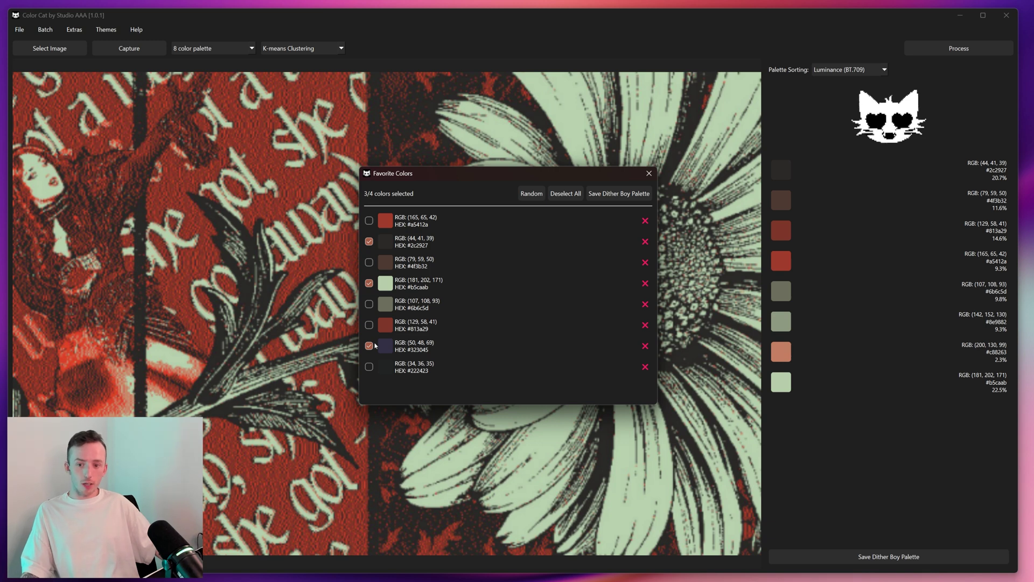
pyautogui.click(369, 368)
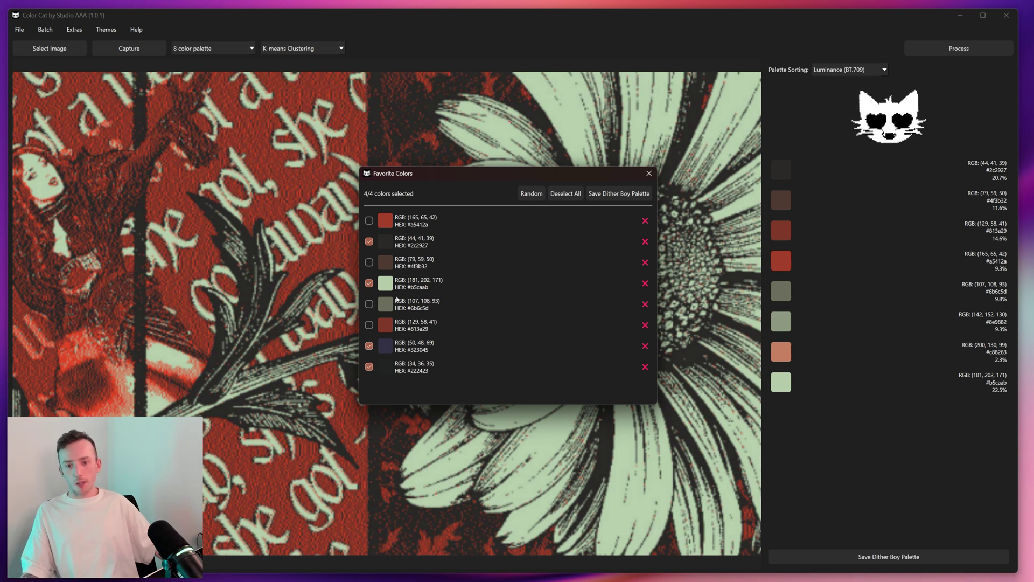
pyautogui.click(531, 194)
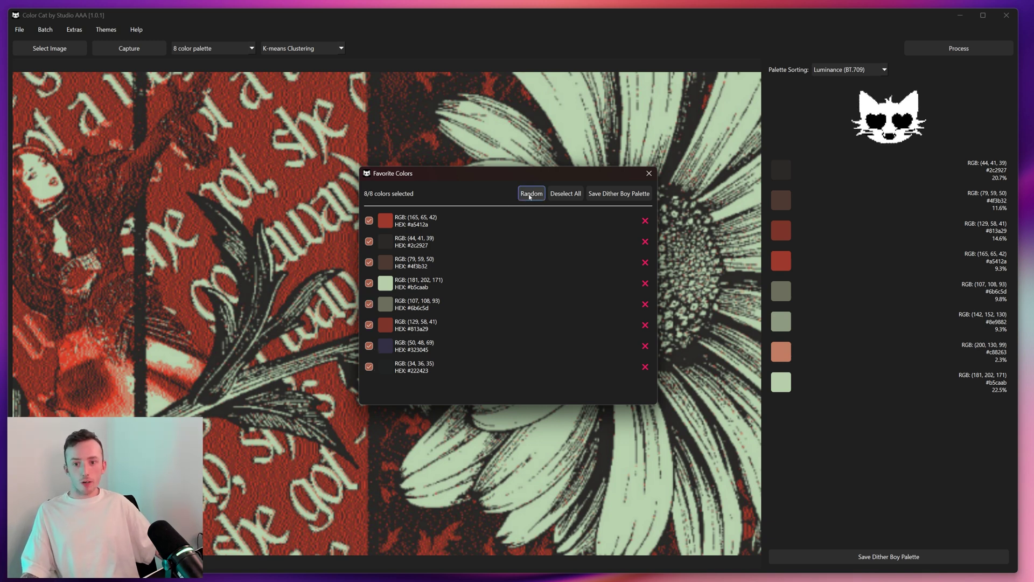
pyautogui.click(565, 198)
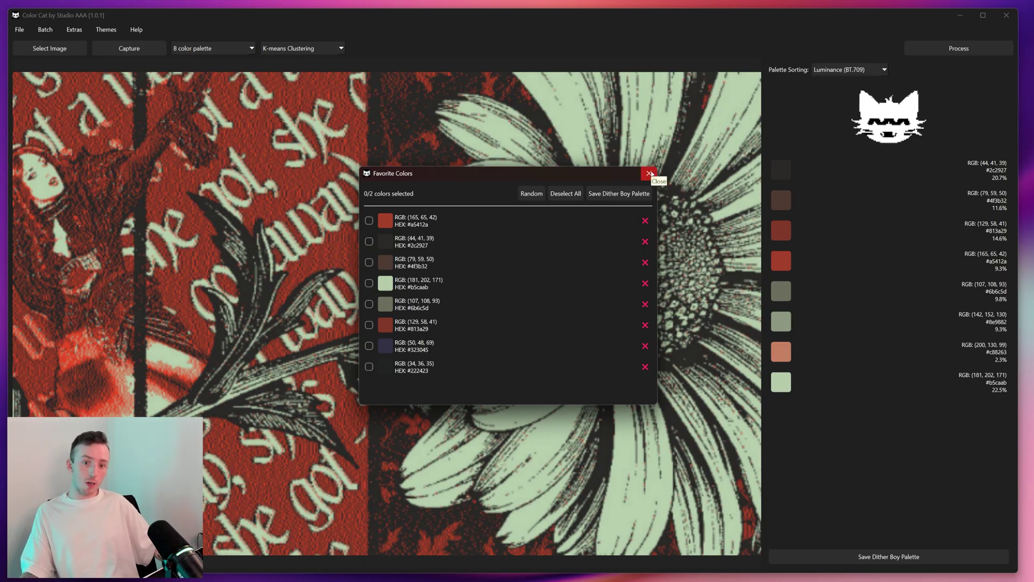
pyautogui.moveTo(471, 101)
pyautogui.mouseDown()
pyautogui.moveTo(466, 81)
pyautogui.moveTo(466, 222)
pyautogui.mouseUp()
# Step: Make swatch 1 dark red, reduce the count to six, set swatch 3 to black, then close the picker
pyautogui.click(369, 279)
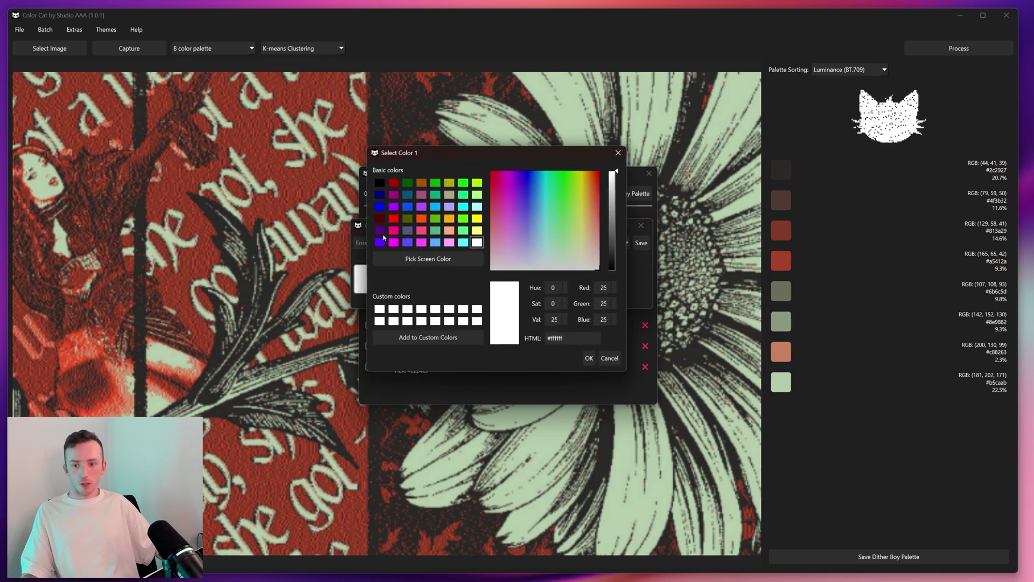
pyautogui.moveTo(530, 196)
pyautogui.mouseDown()
pyautogui.moveTo(598, 172)
pyautogui.moveTo(612, 251)
pyautogui.mouseUp()
pyautogui.click(589, 358)
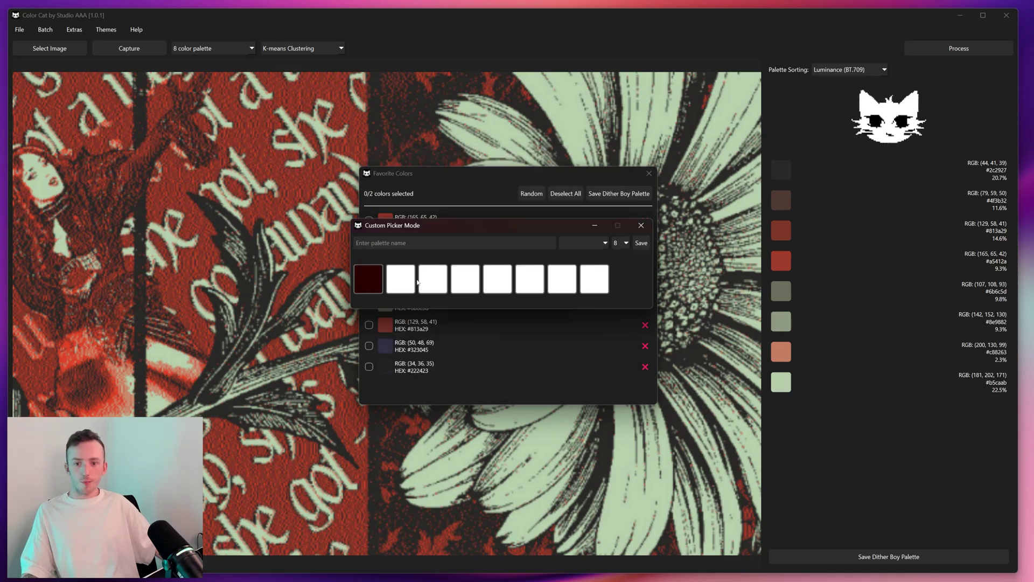
pyautogui.click(625, 244)
pyautogui.click(617, 291)
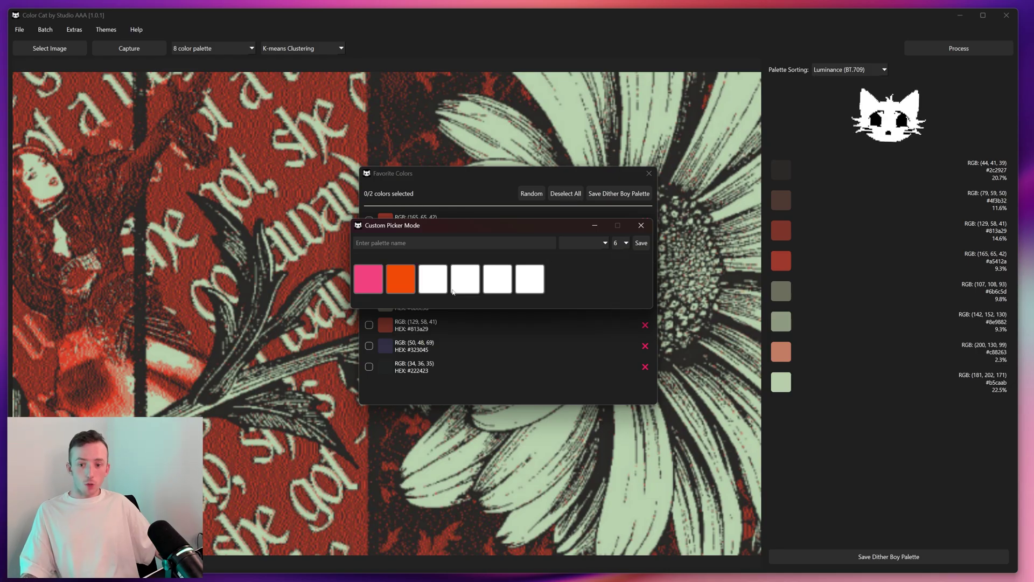
pyautogui.click(443, 285)
pyautogui.click(380, 182)
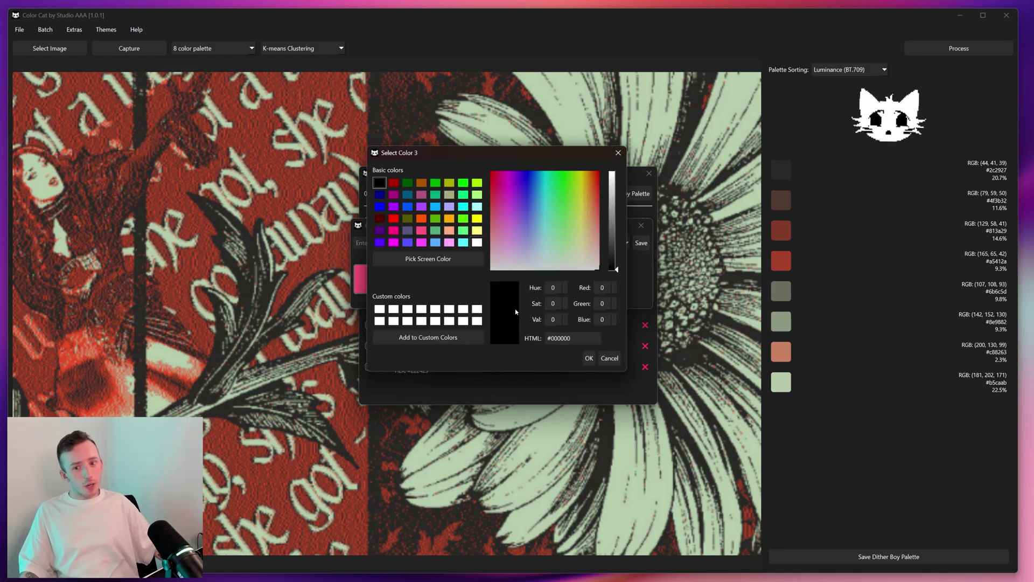
pyautogui.click(589, 357)
pyautogui.click(641, 226)
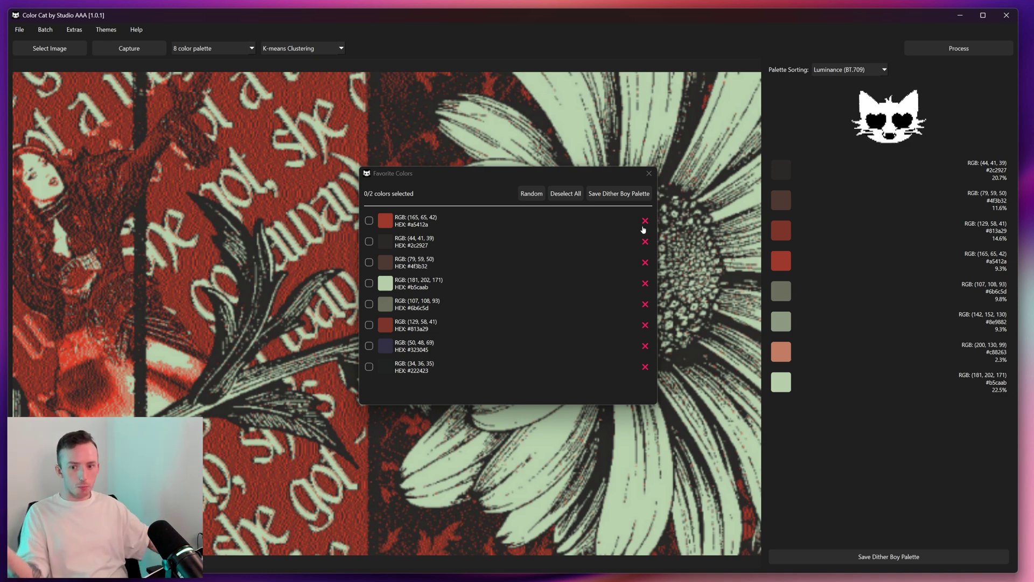
# Step: Close Favorite Colors and load the neon rain image for its #07060b to #c6a5dc palette
pyautogui.click(649, 173)
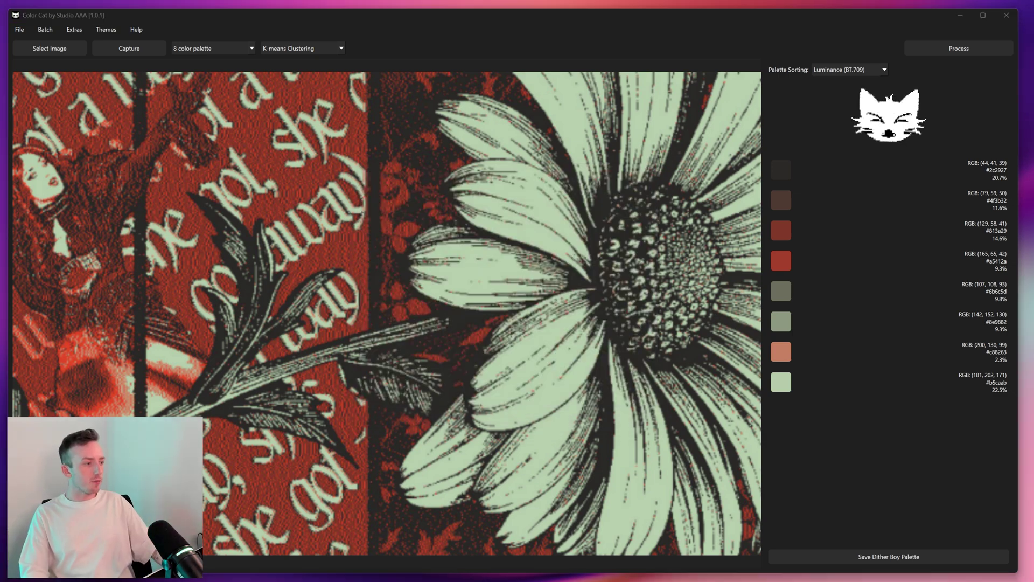
pyautogui.moveTo(467, 220); pyautogui.dragTo(467, 220)
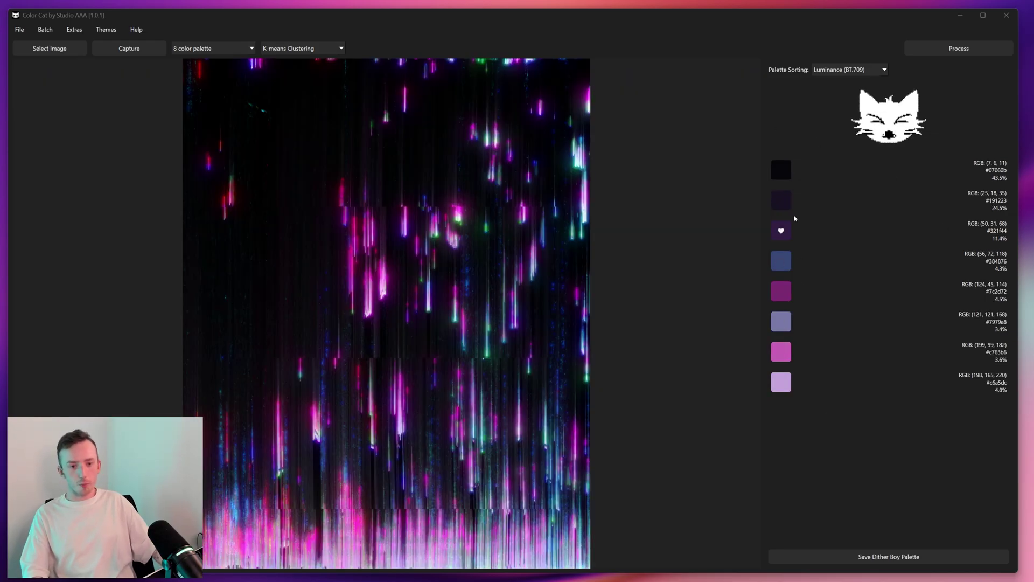
pyautogui.moveTo(784, 163)
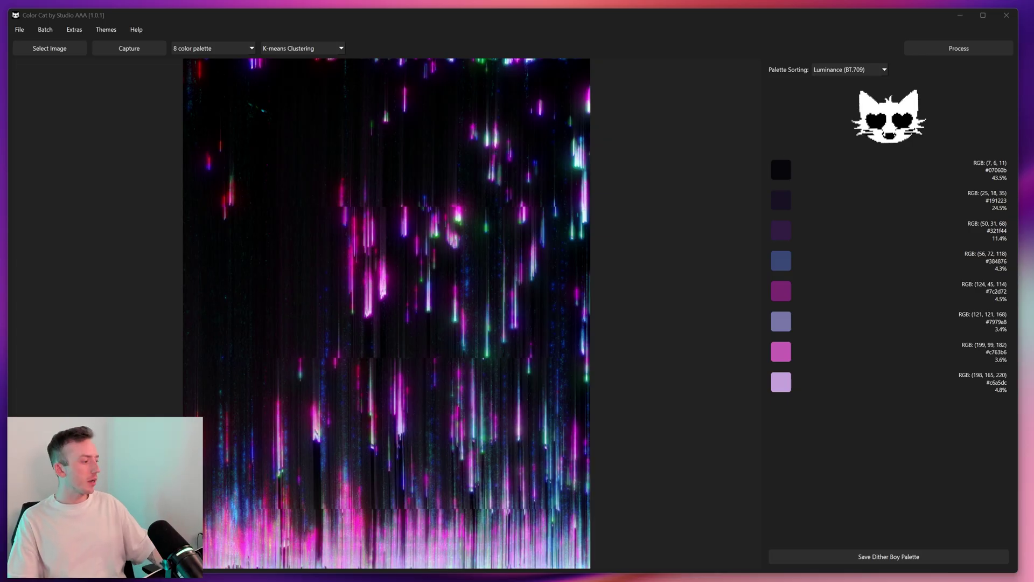
pyautogui.hotkey('alt', 'Tab')
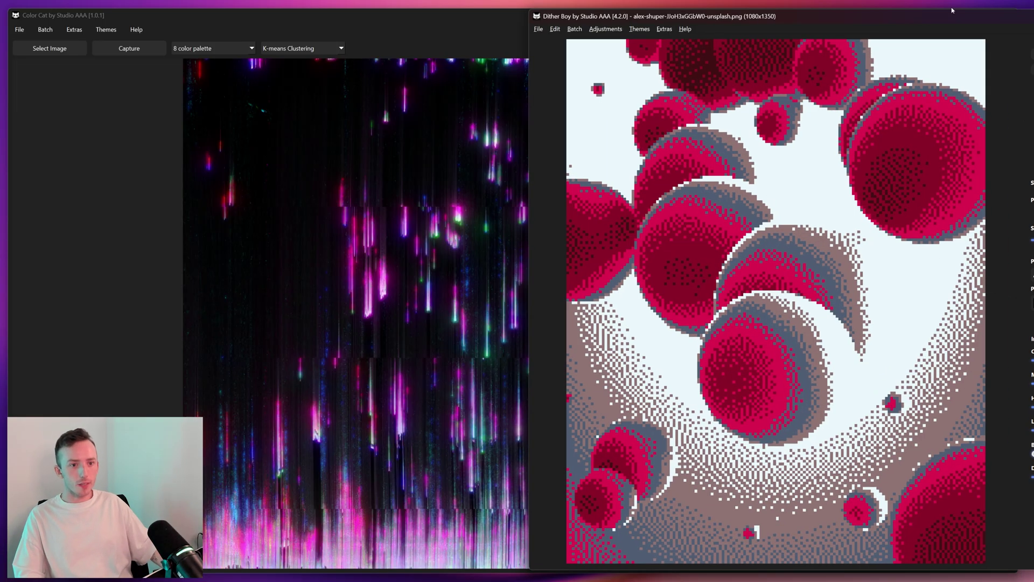
# Step: Pick the Abstract palette category and scroll the palette list until Chromed recolours the spheres
pyautogui.moveTo(952, 10)
pyautogui.mouseDown()
pyautogui.moveTo(641, 40)
pyautogui.moveTo(616, 14)
pyautogui.mouseUp()
pyautogui.click(757, 281)
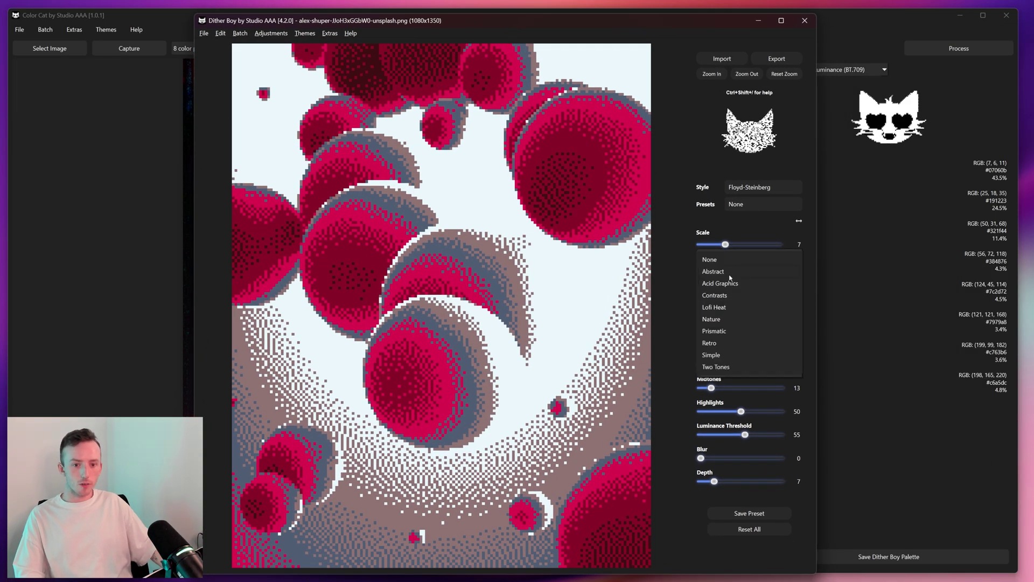
pyautogui.click(731, 279)
pyautogui.click(730, 278)
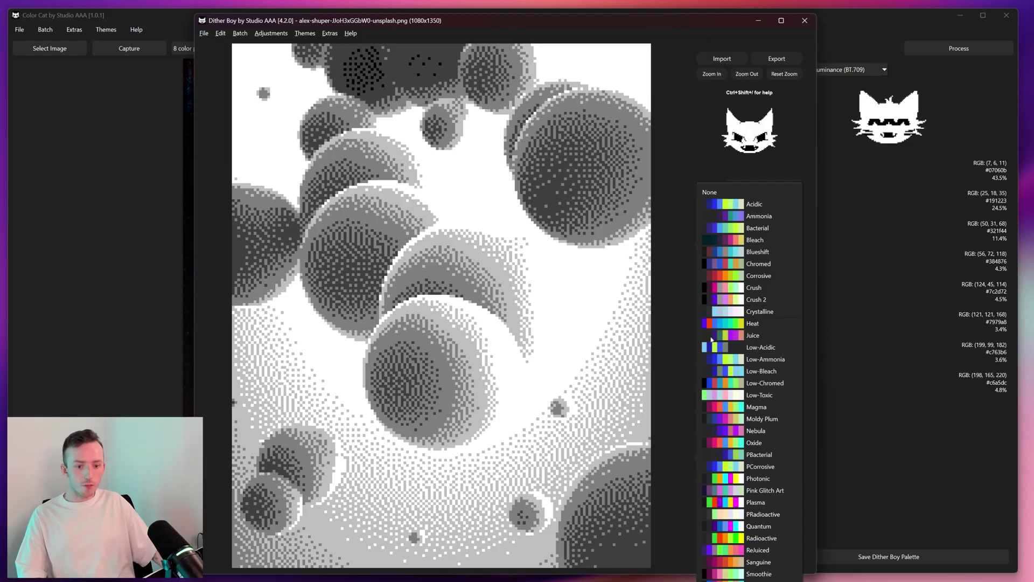
pyautogui.click(901, 353)
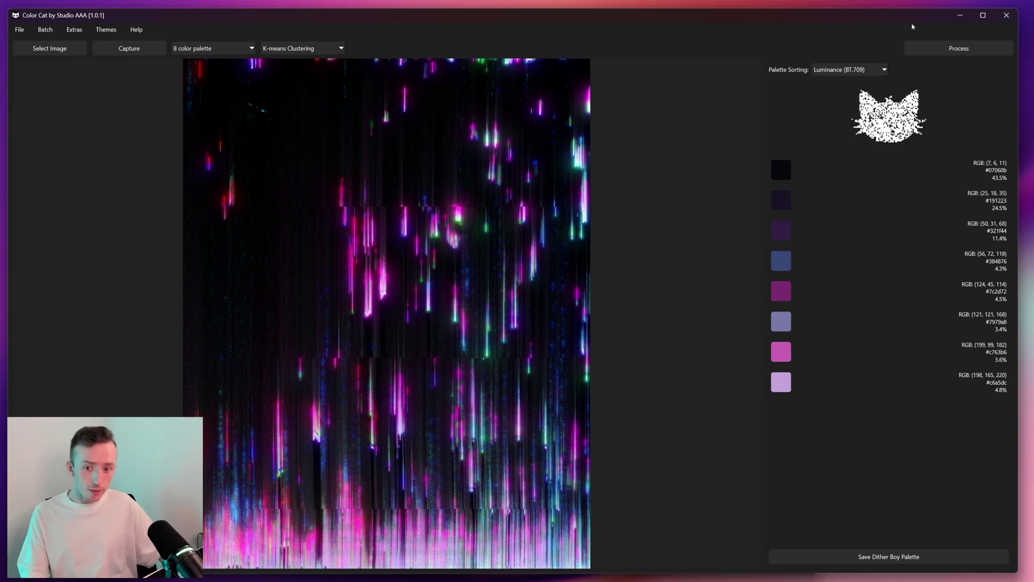
pyautogui.click(960, 15)
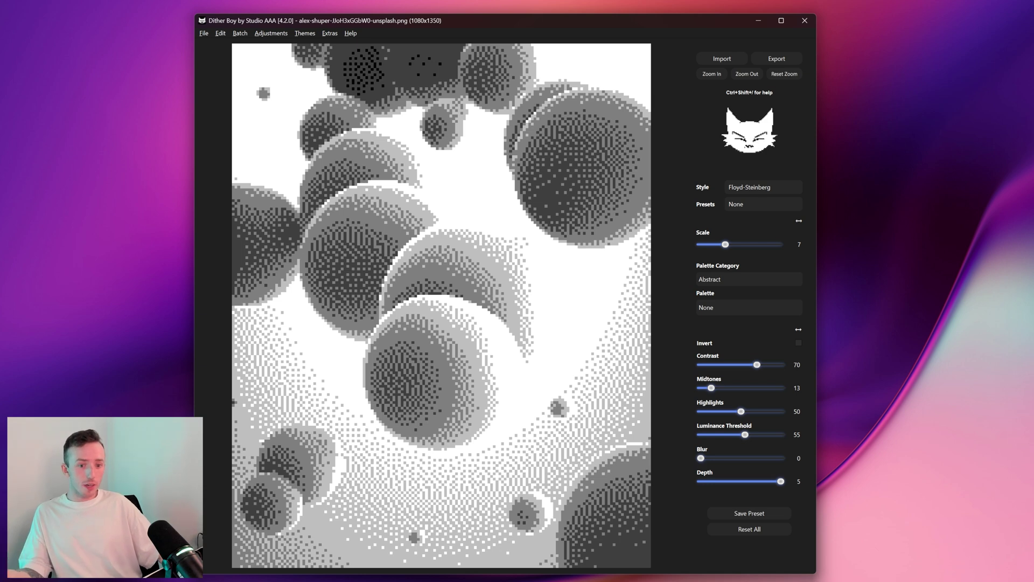
pyautogui.click(327, 34)
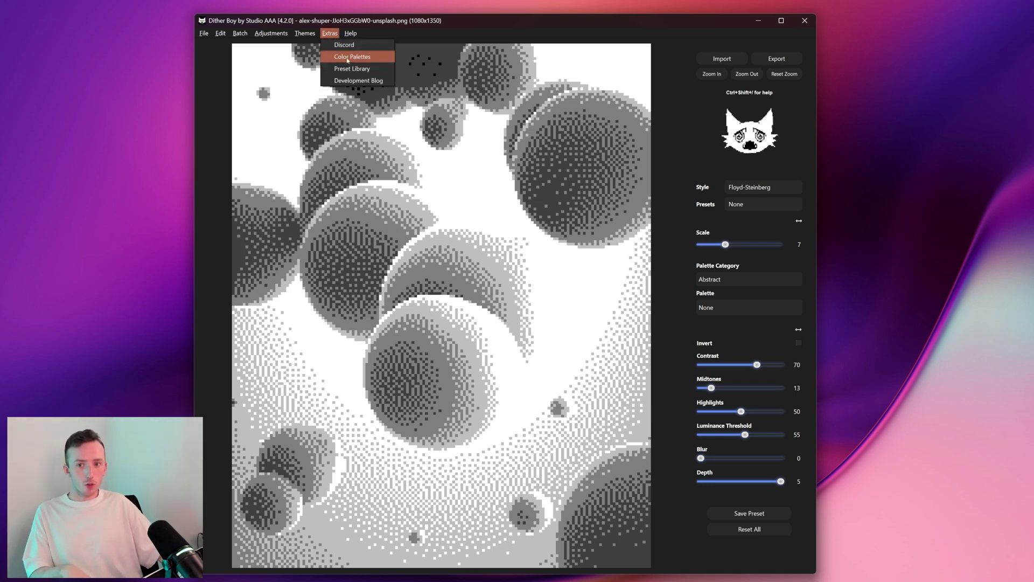
pyautogui.click(483, 79)
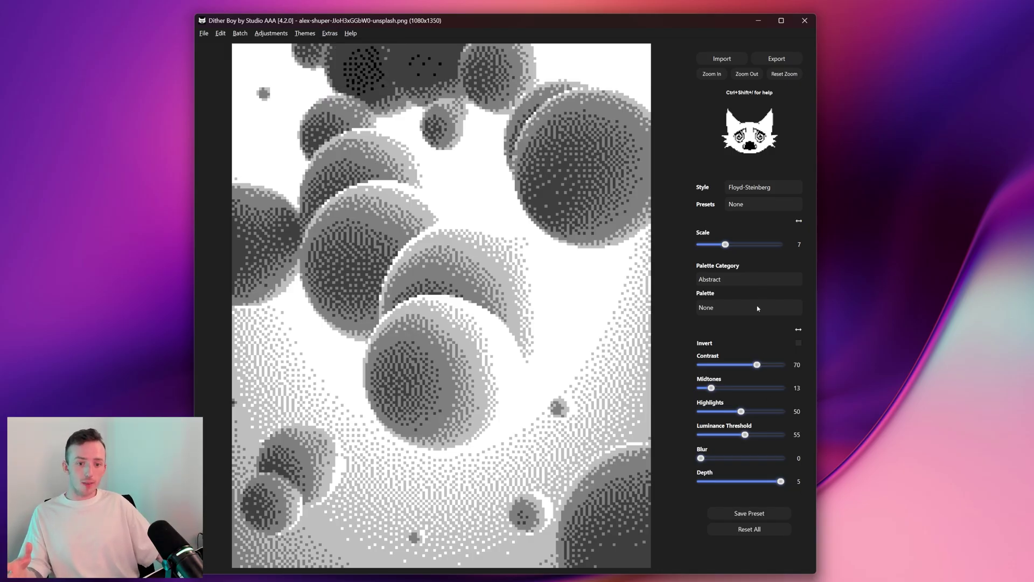
pyautogui.scroll(-3, 758, 308)
pyautogui.scroll(-2, 758, 309)
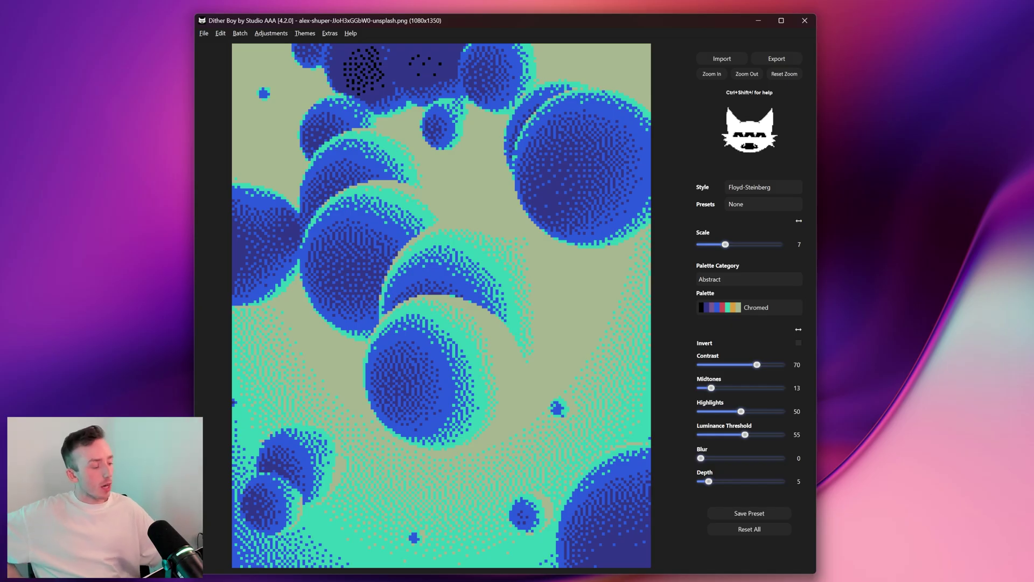
# Step: Set the Chromed spheres' dither depth to 8, luminance threshold 27, midtones 17 and contrast 69
pyautogui.click(965, 492)
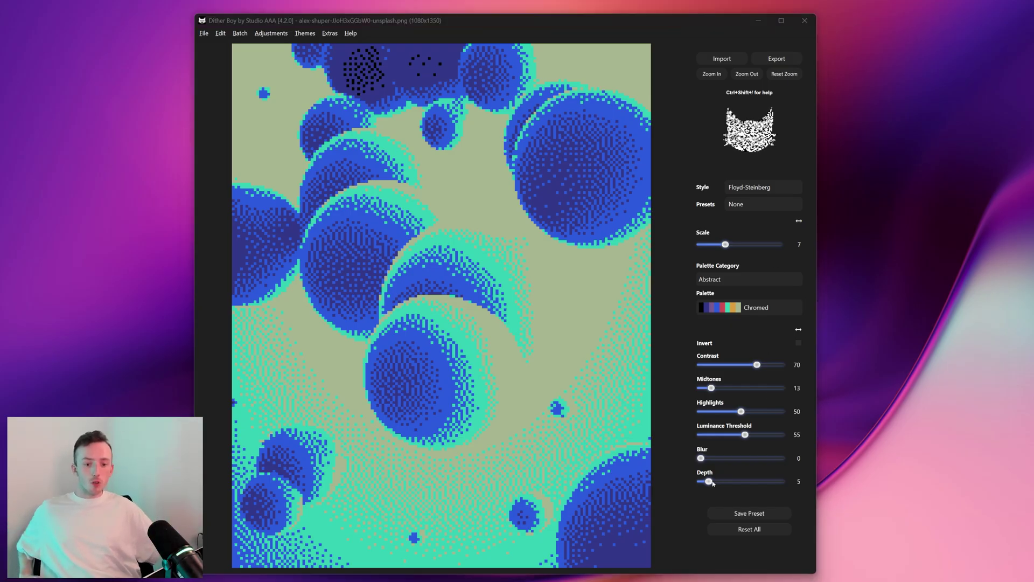
pyautogui.moveTo(709, 482); pyautogui.dragTo(720, 485)
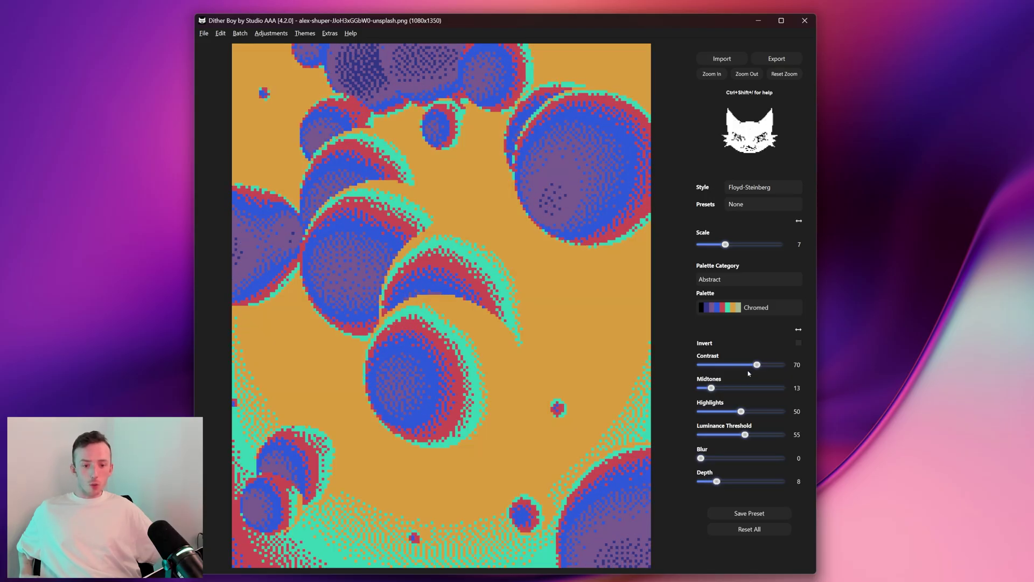
pyautogui.moveTo(756, 365)
pyautogui.mouseDown()
pyautogui.moveTo(775, 366)
pyautogui.moveTo(742, 366)
pyautogui.mouseUp()
pyautogui.moveTo(745, 435)
pyautogui.mouseDown()
pyautogui.moveTo(770, 436)
pyautogui.moveTo(722, 436)
pyautogui.mouseUp()
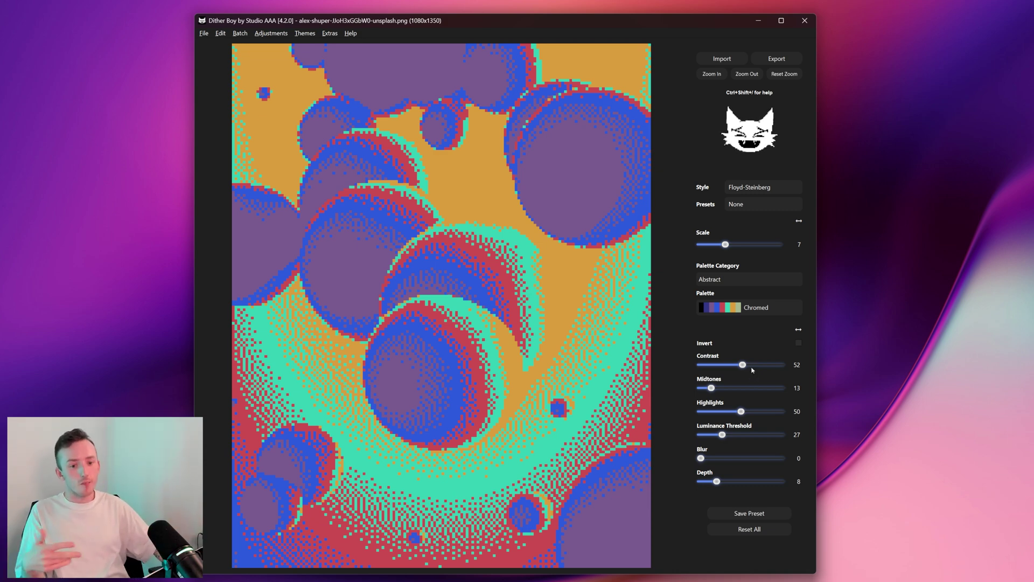
pyautogui.moveTo(711, 388); pyautogui.dragTo(756, 366)
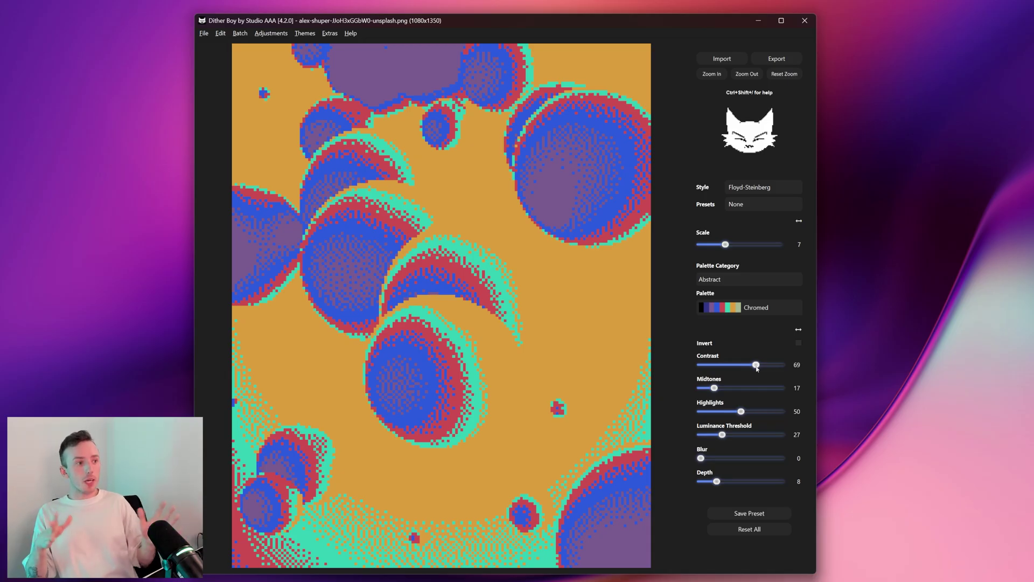